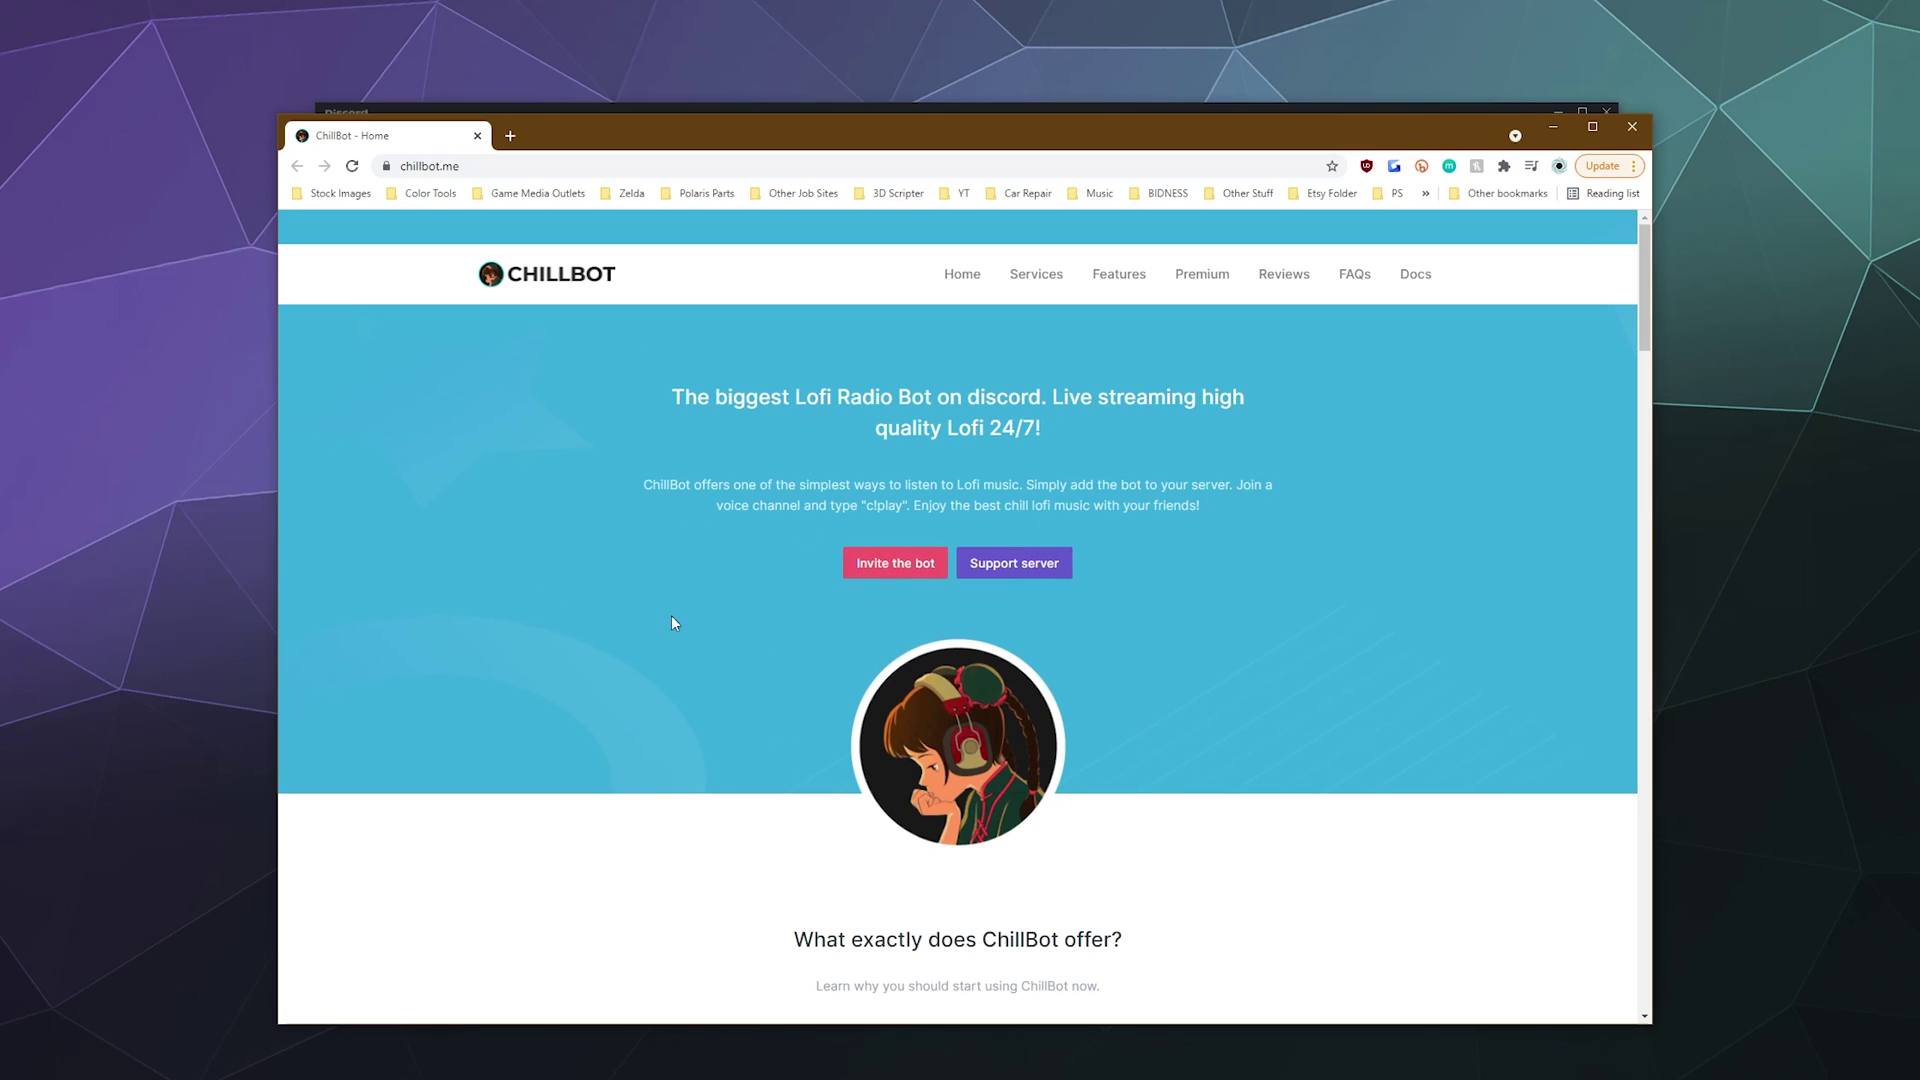
Start the ChillBot invite and pick Chupacabra's Lair as the destination server.
{"action": "left_click", "coordinate": [895, 570]}
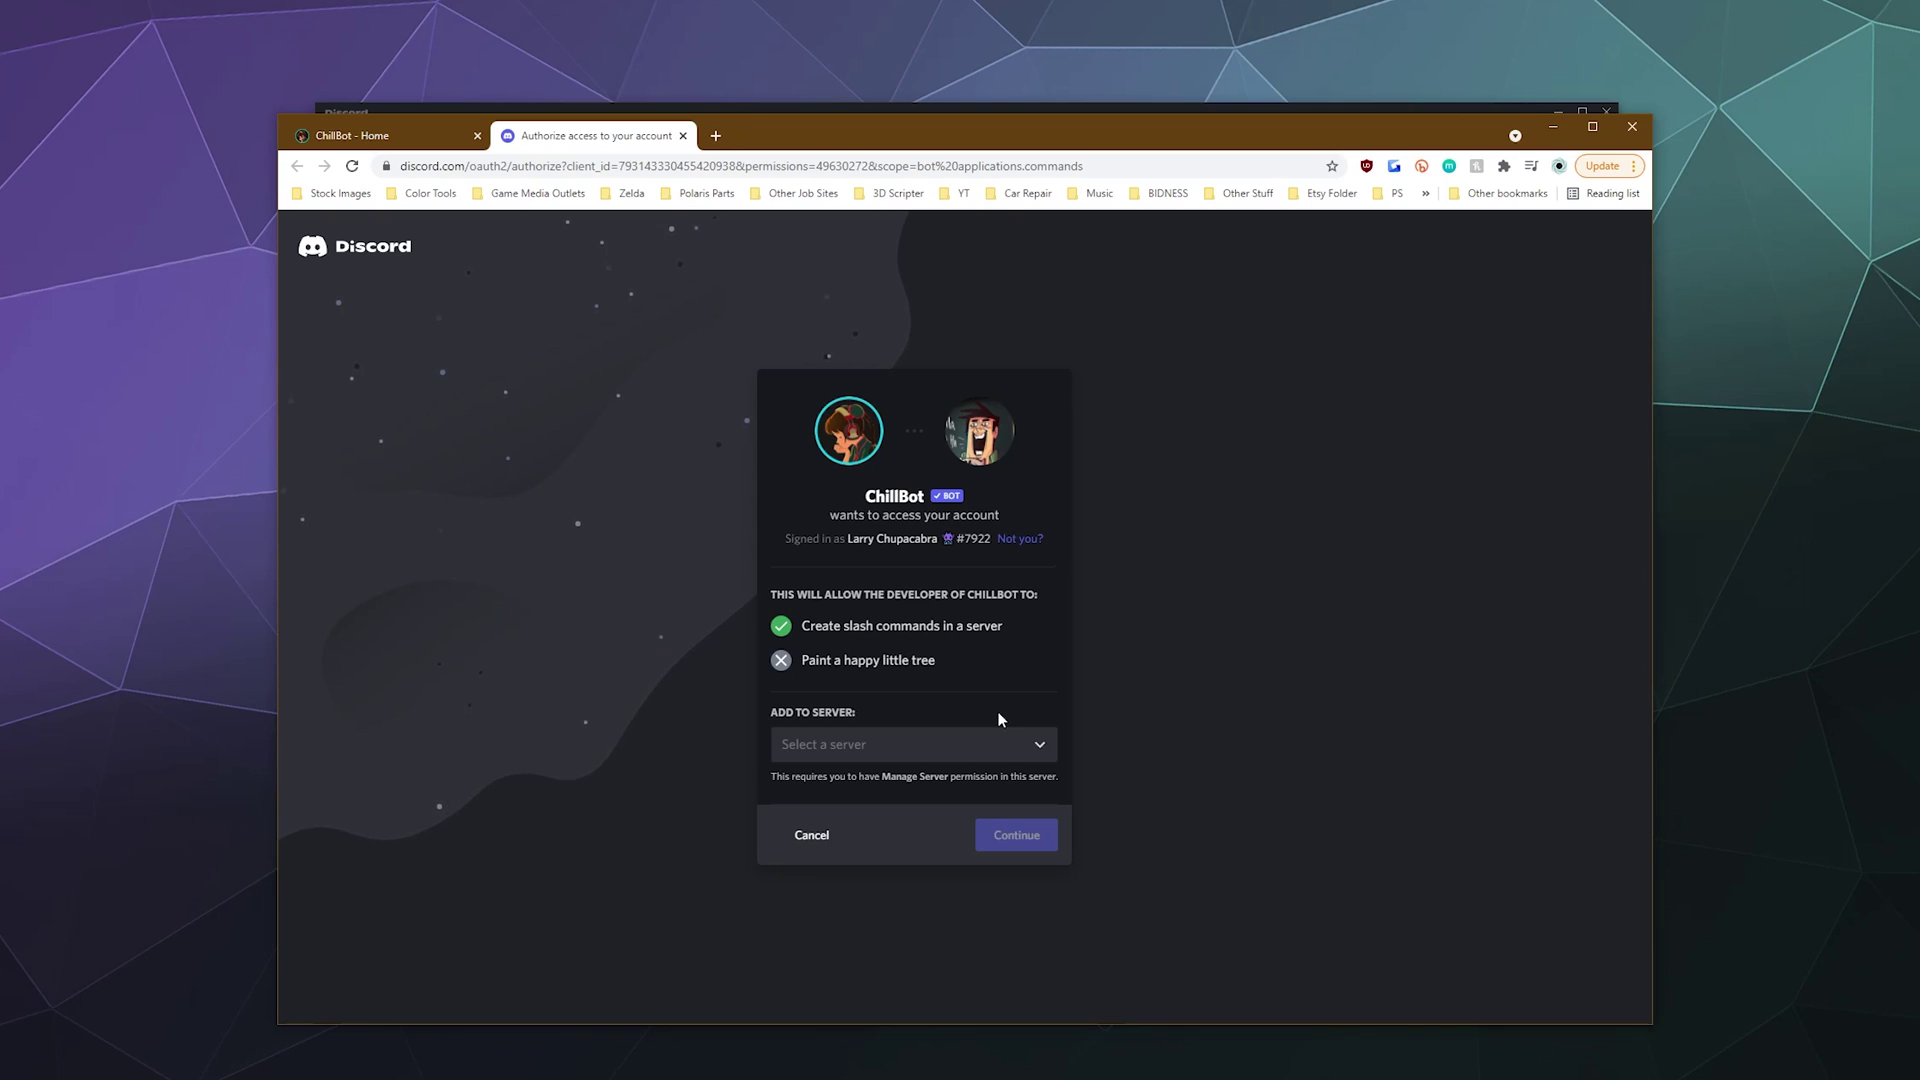
{"action": "left_click", "coordinate": [998, 744]}
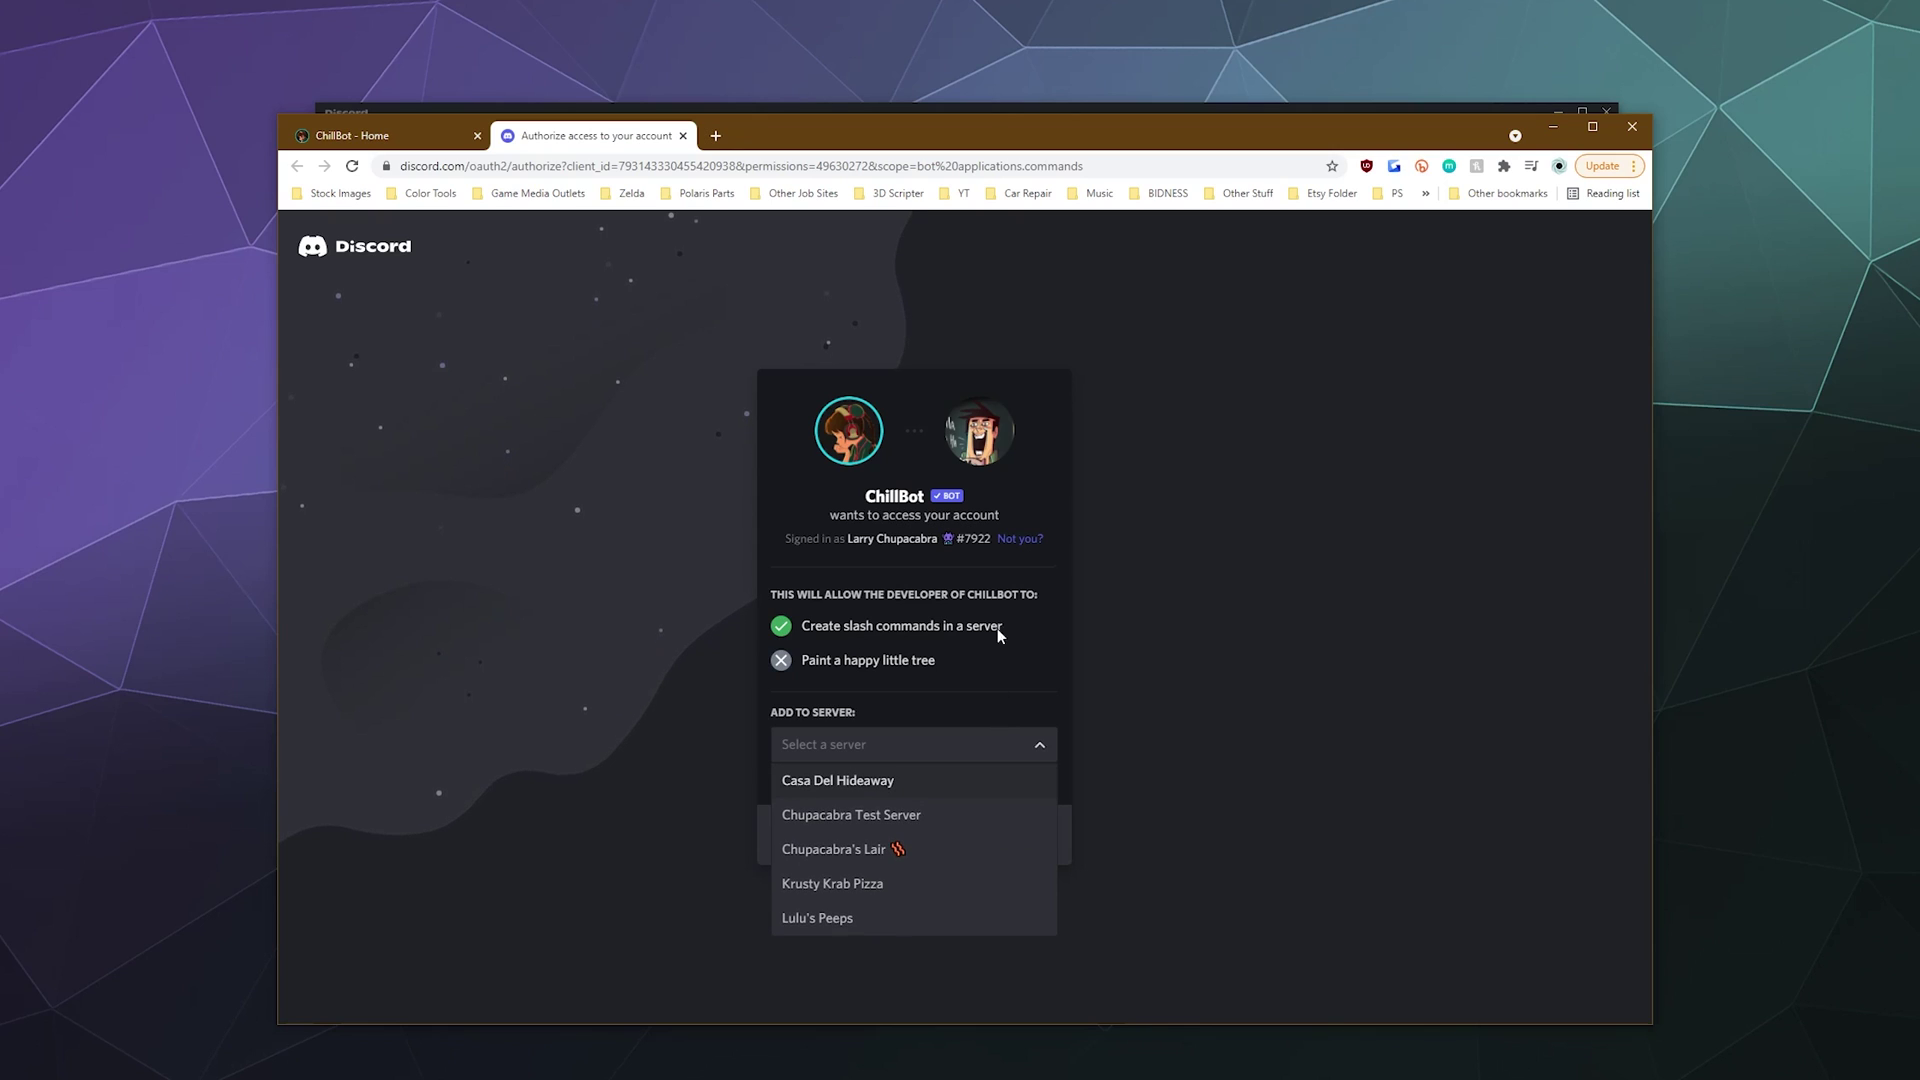
{"action": "left_click", "coordinate": [872, 812]}
{"action": "left_click", "coordinate": [960, 757]}
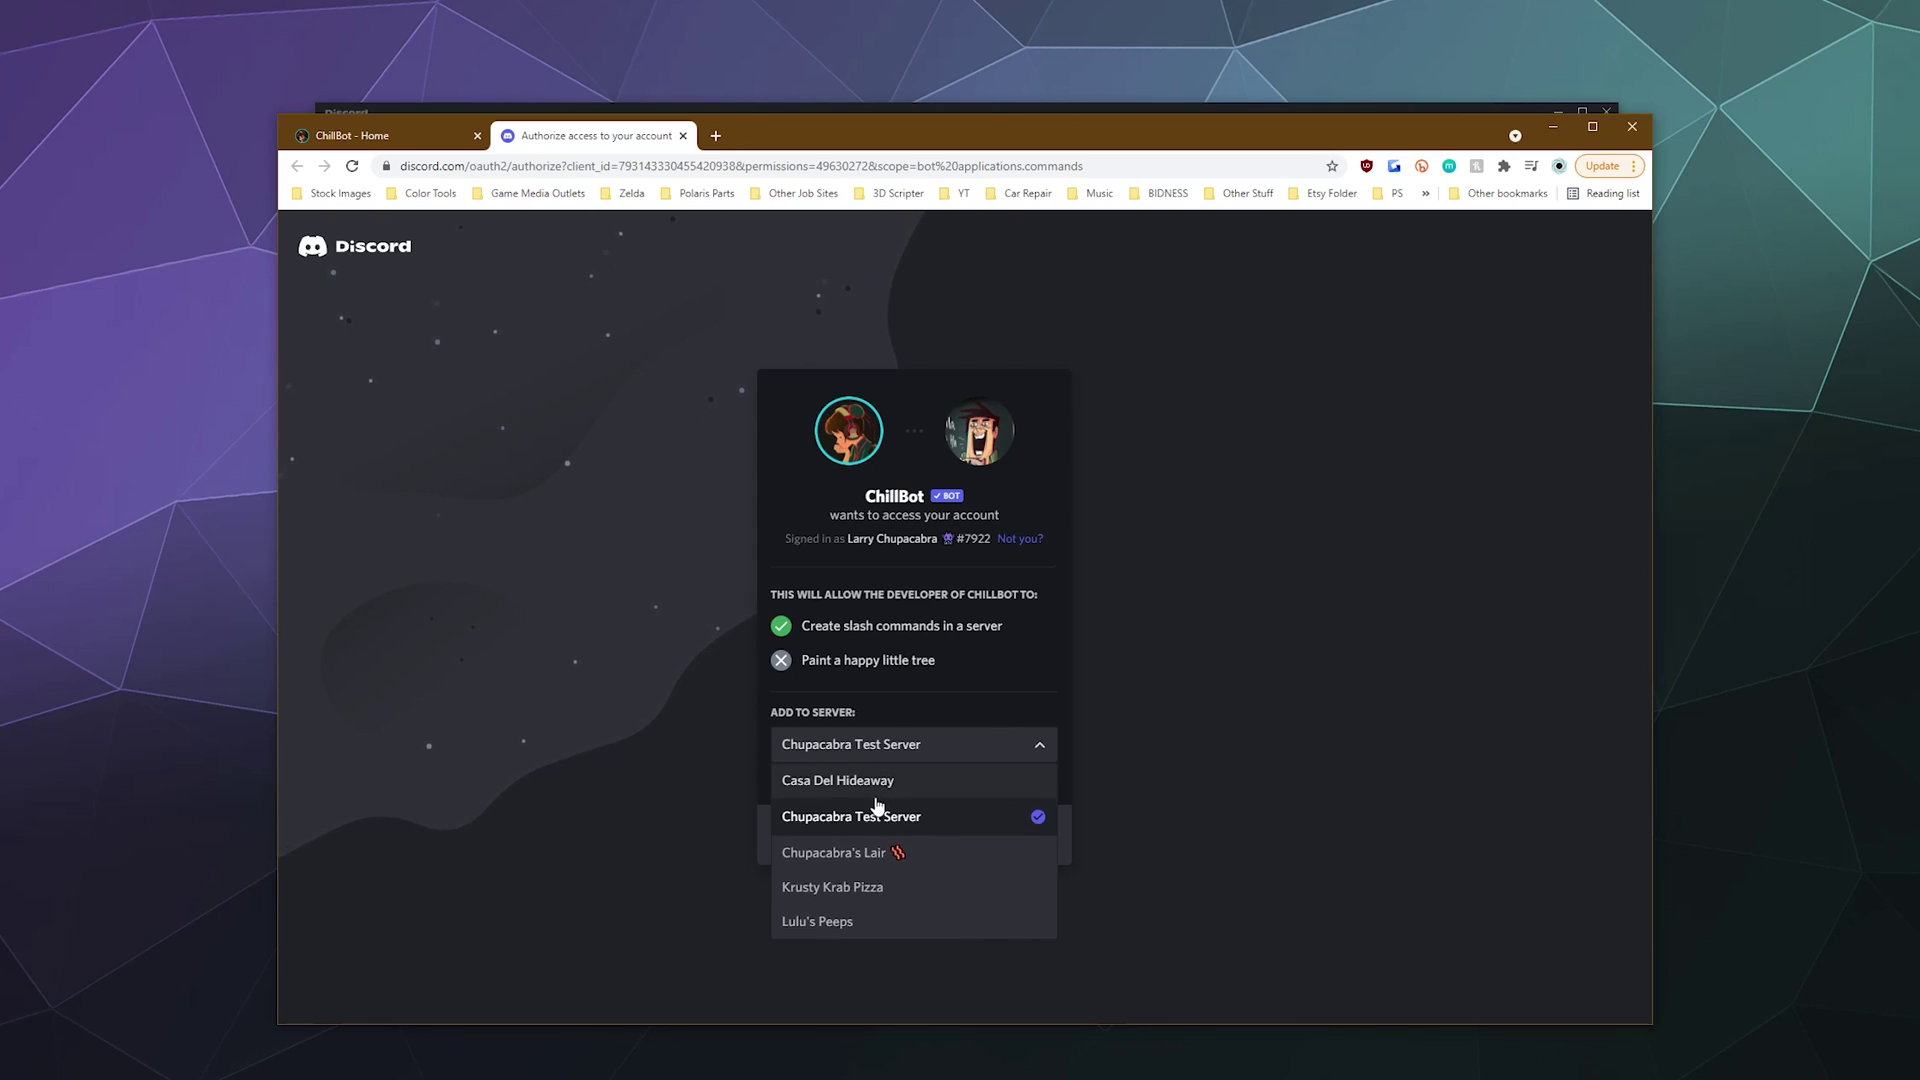
{"action": "left_click", "coordinate": [896, 853]}
Authorize ChillBot's requested permissions, pass the hCaptcha check, and close the authorization tab.
{"action": "left_click", "coordinate": [1017, 834]}
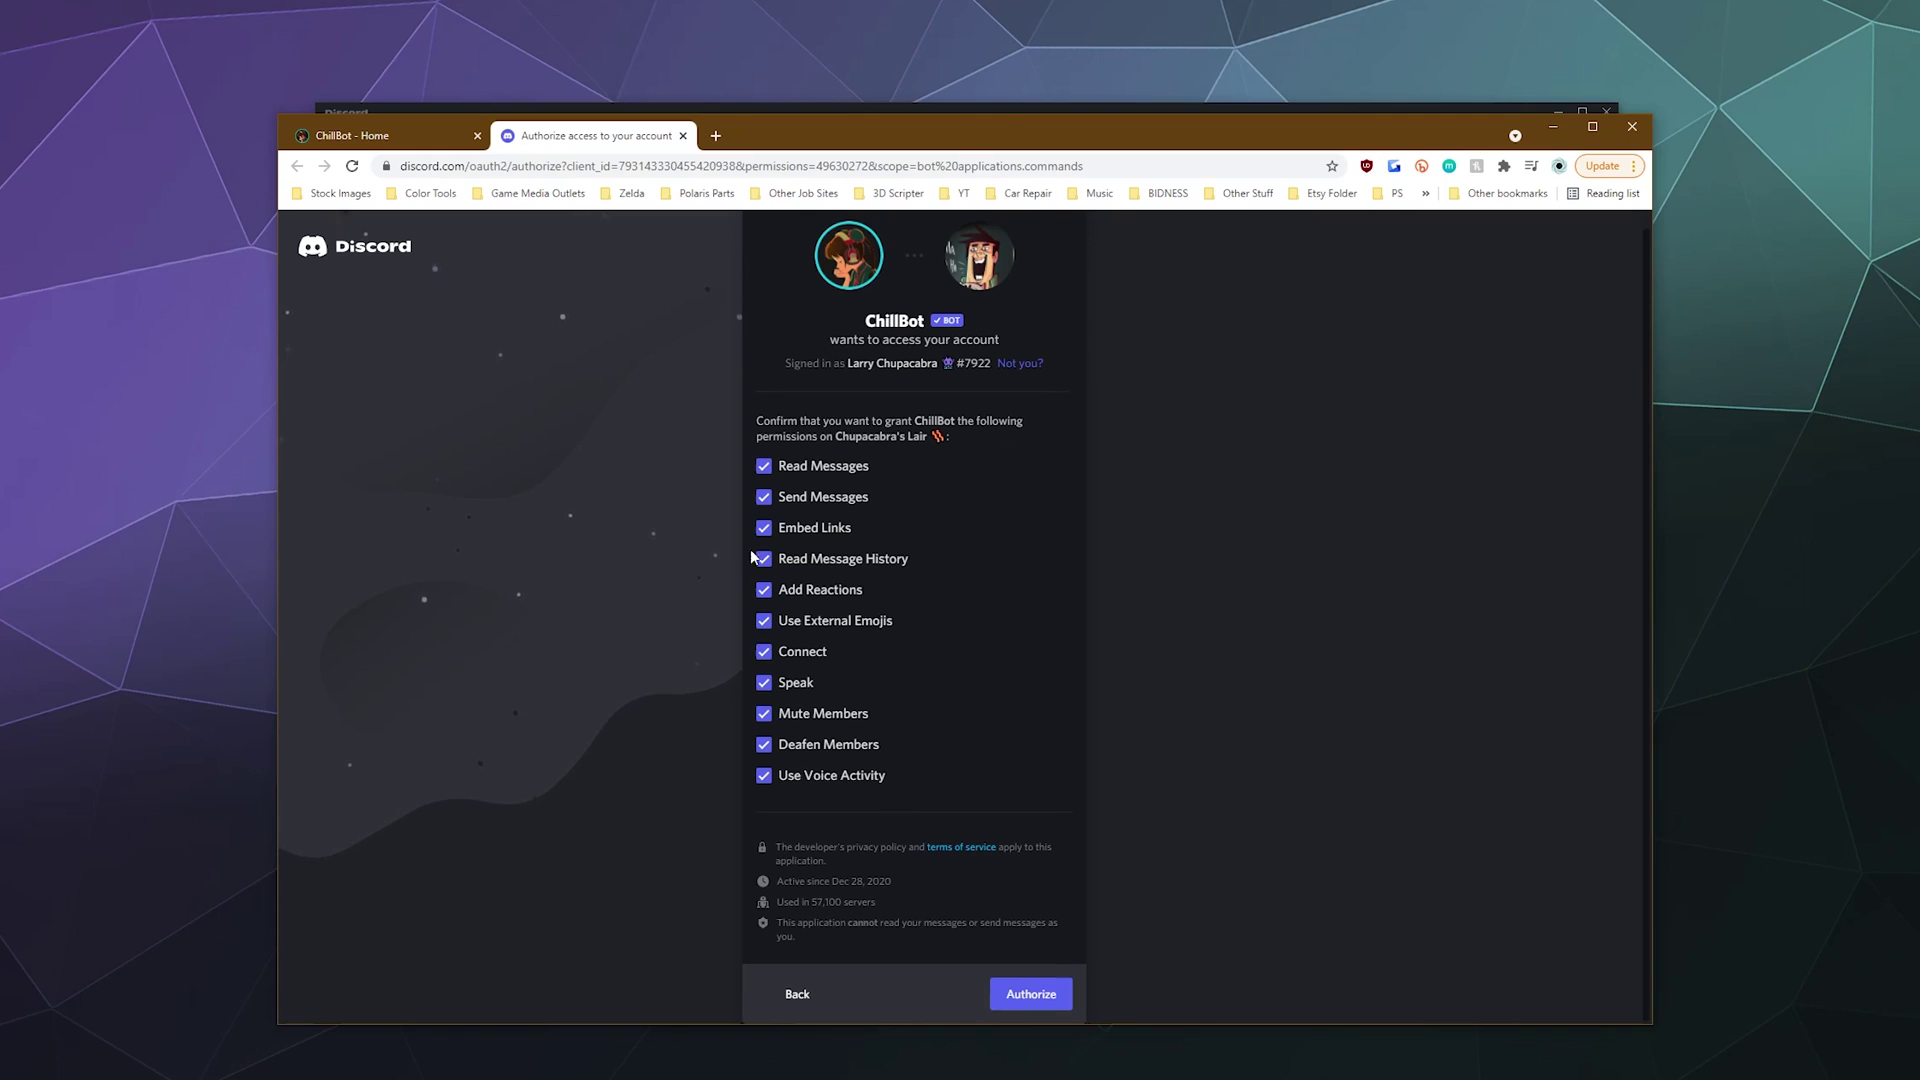
{"action": "left_click", "coordinate": [1050, 995]}
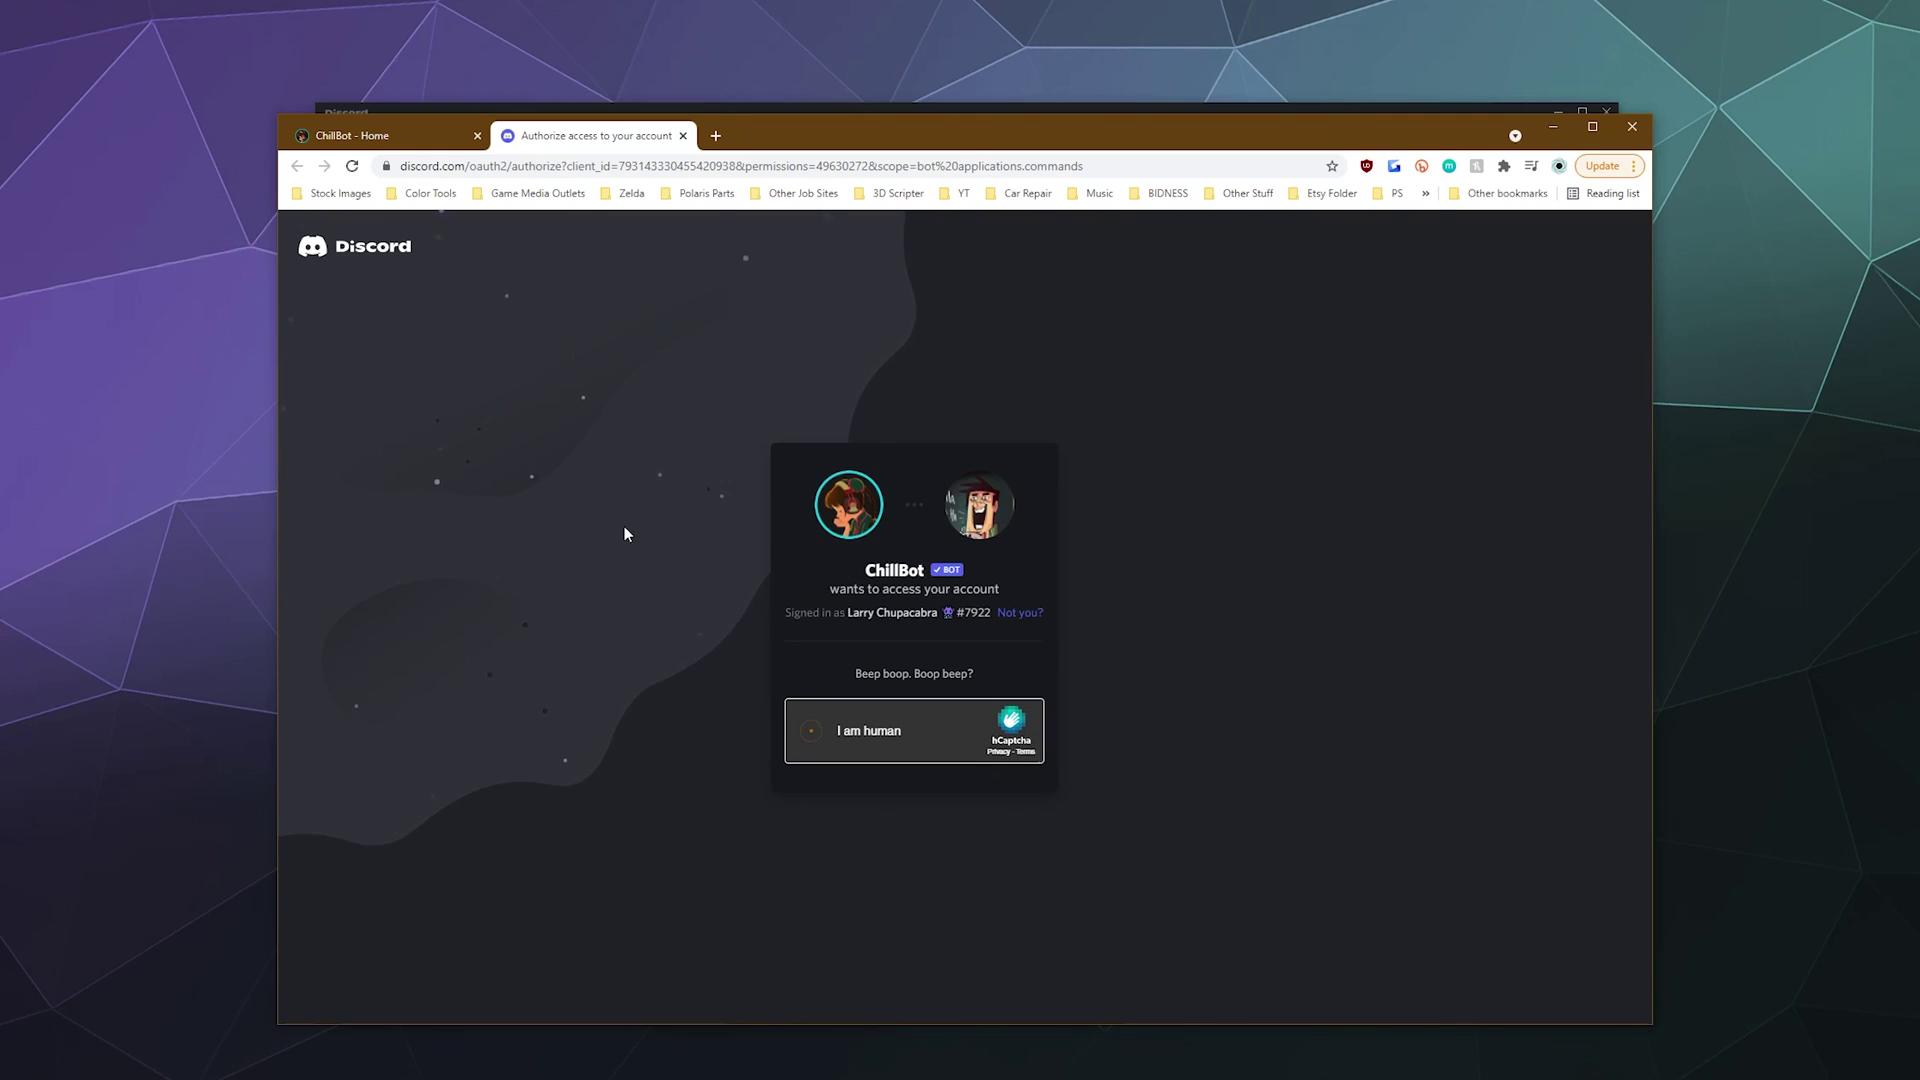
{"action": "left_click", "coordinate": [809, 724]}
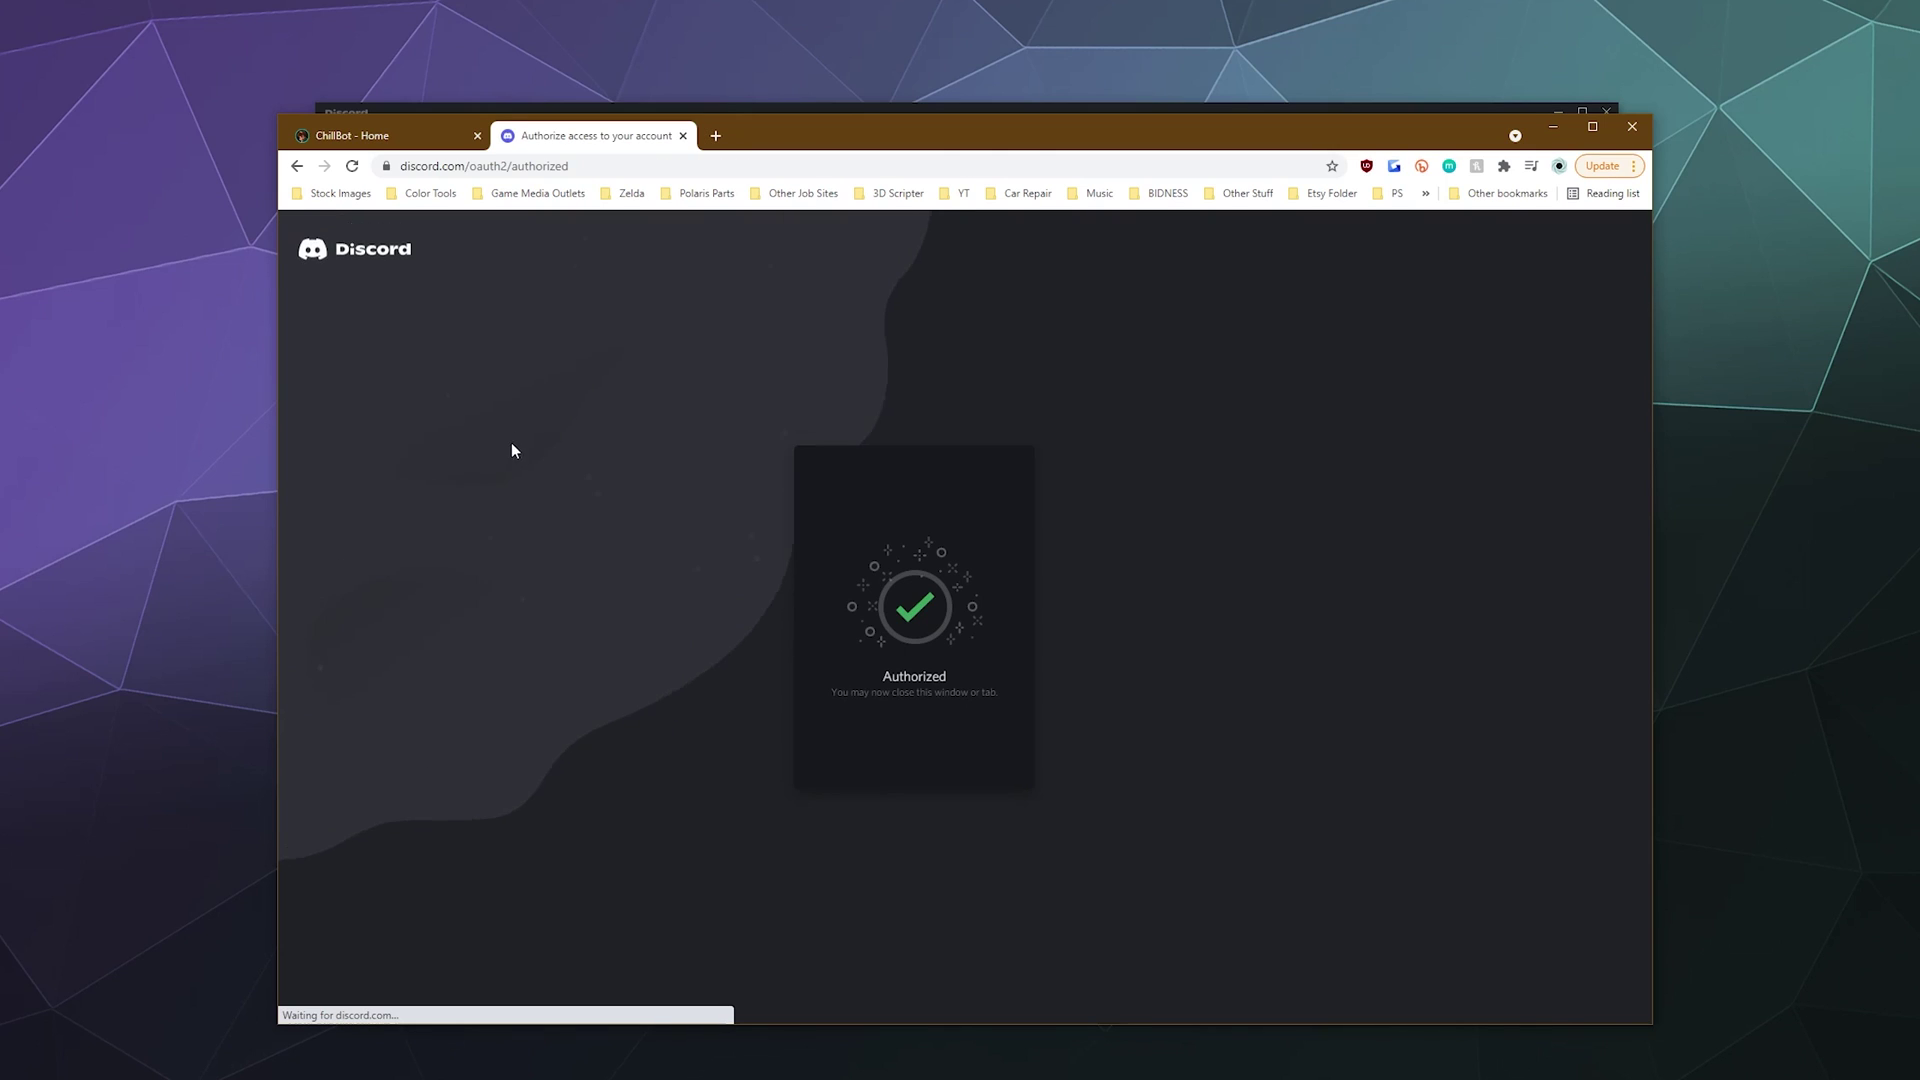
{"action": "left_click", "coordinate": [683, 135]}
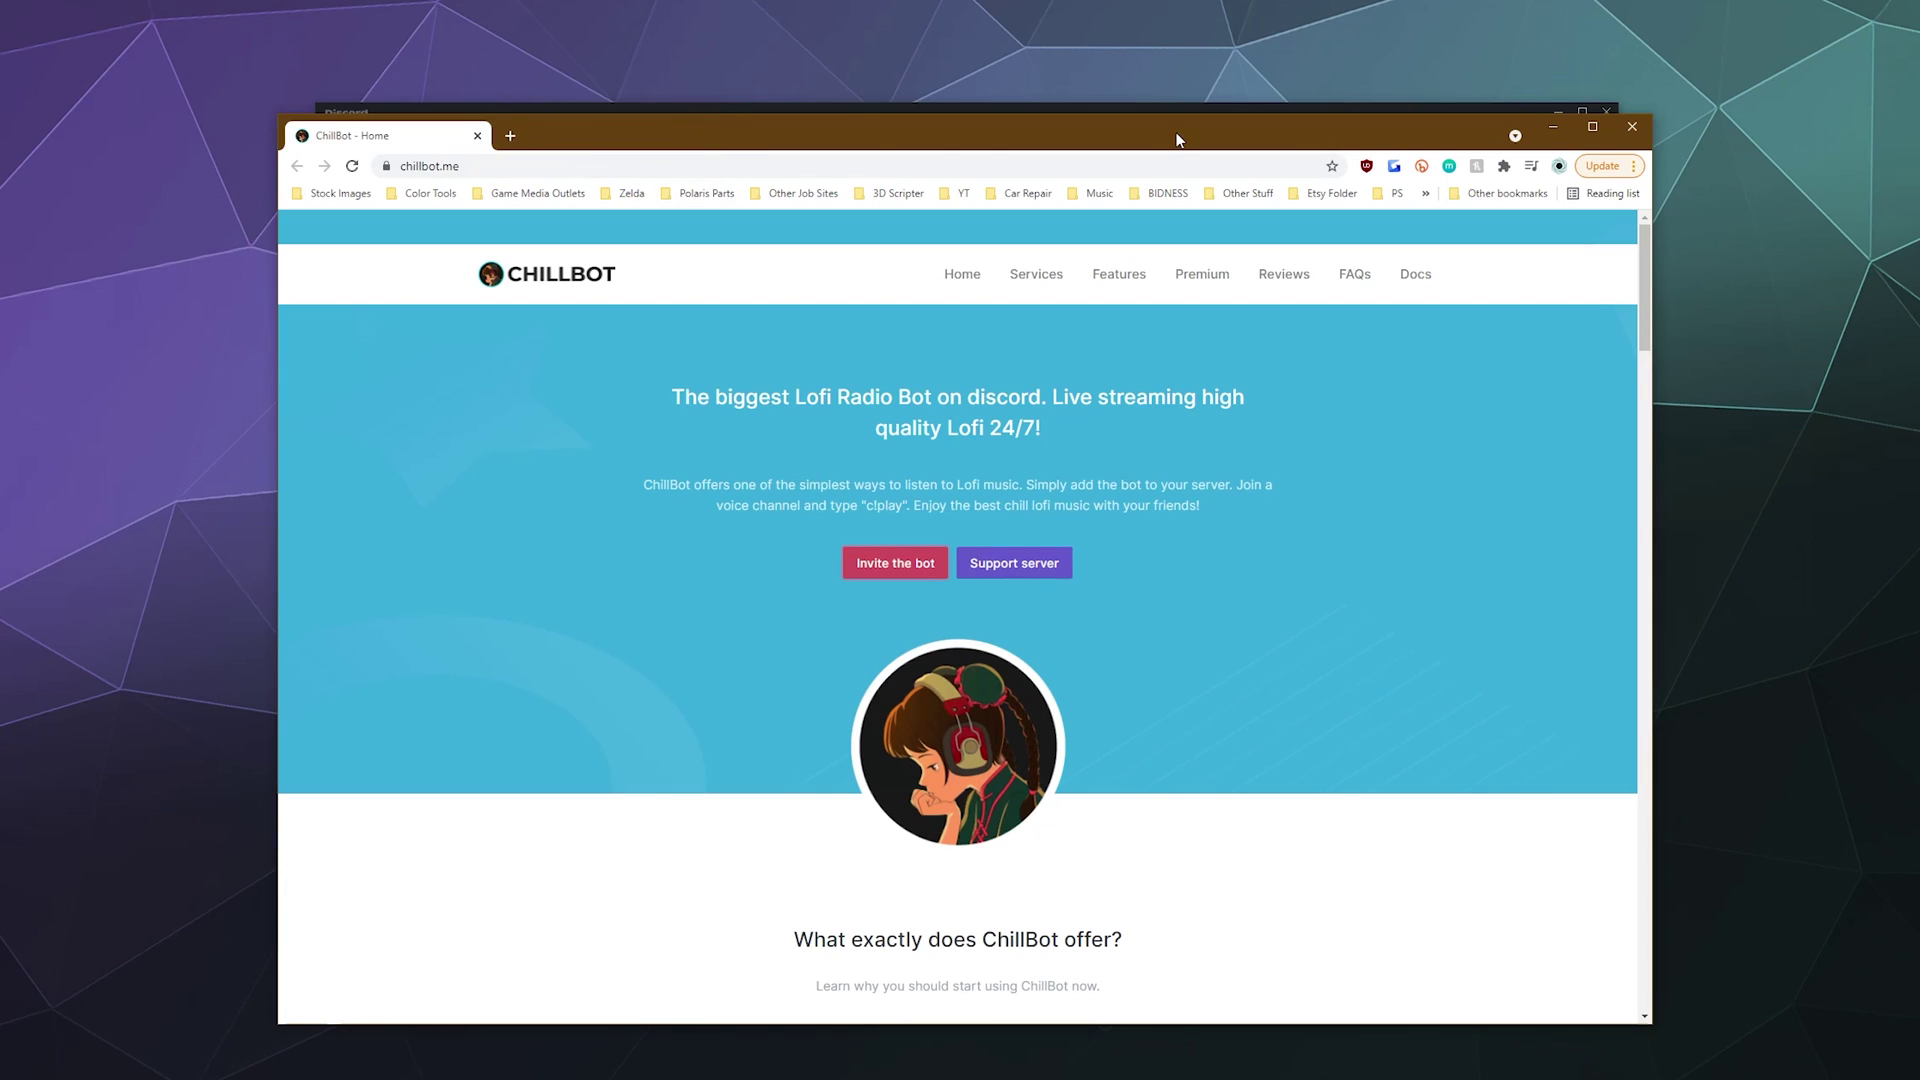
Send c!help in #music-controls so ChillBot posts its music, premium and utility commands.
{"action": "left_click", "coordinate": [1553, 128]}
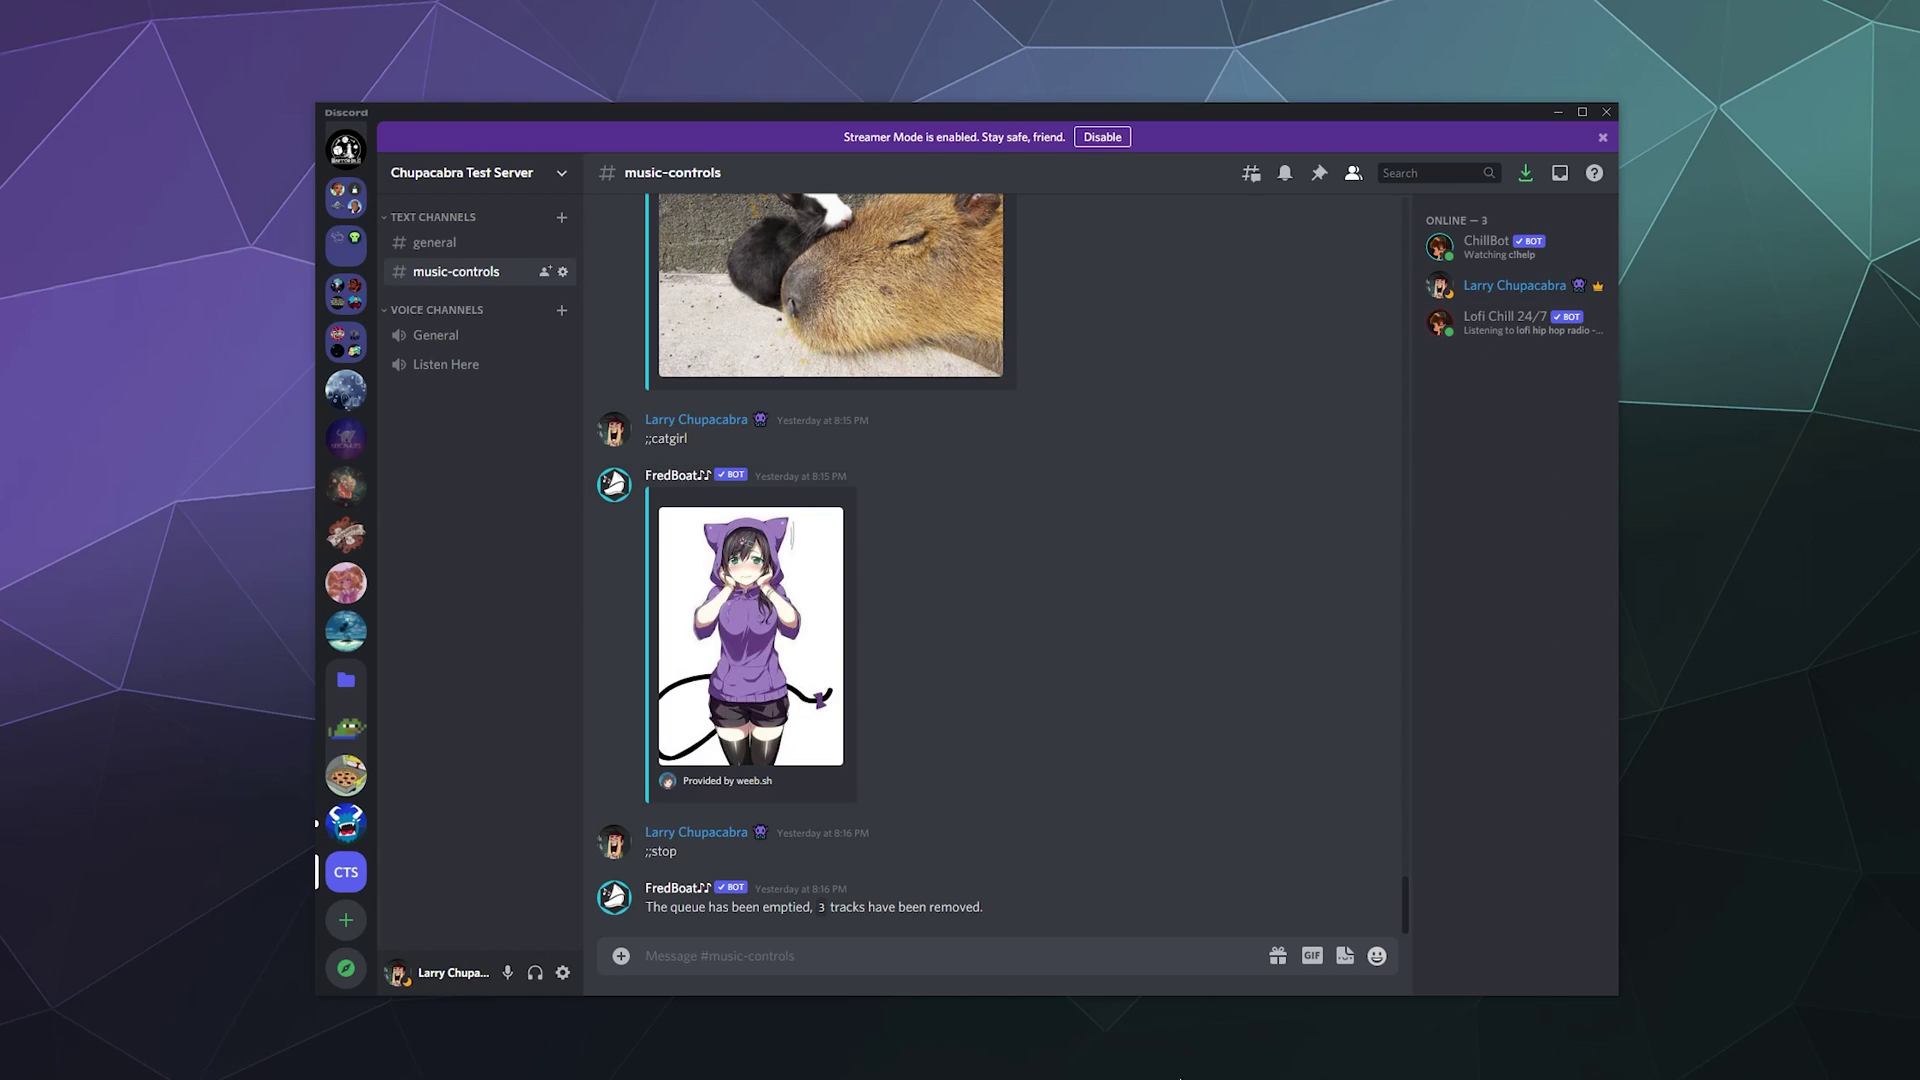
{"action": "left_click", "coordinate": [1121, 945]}
{"action": "type", "text": "c!help"}
{"action": "key", "text": "Return"}
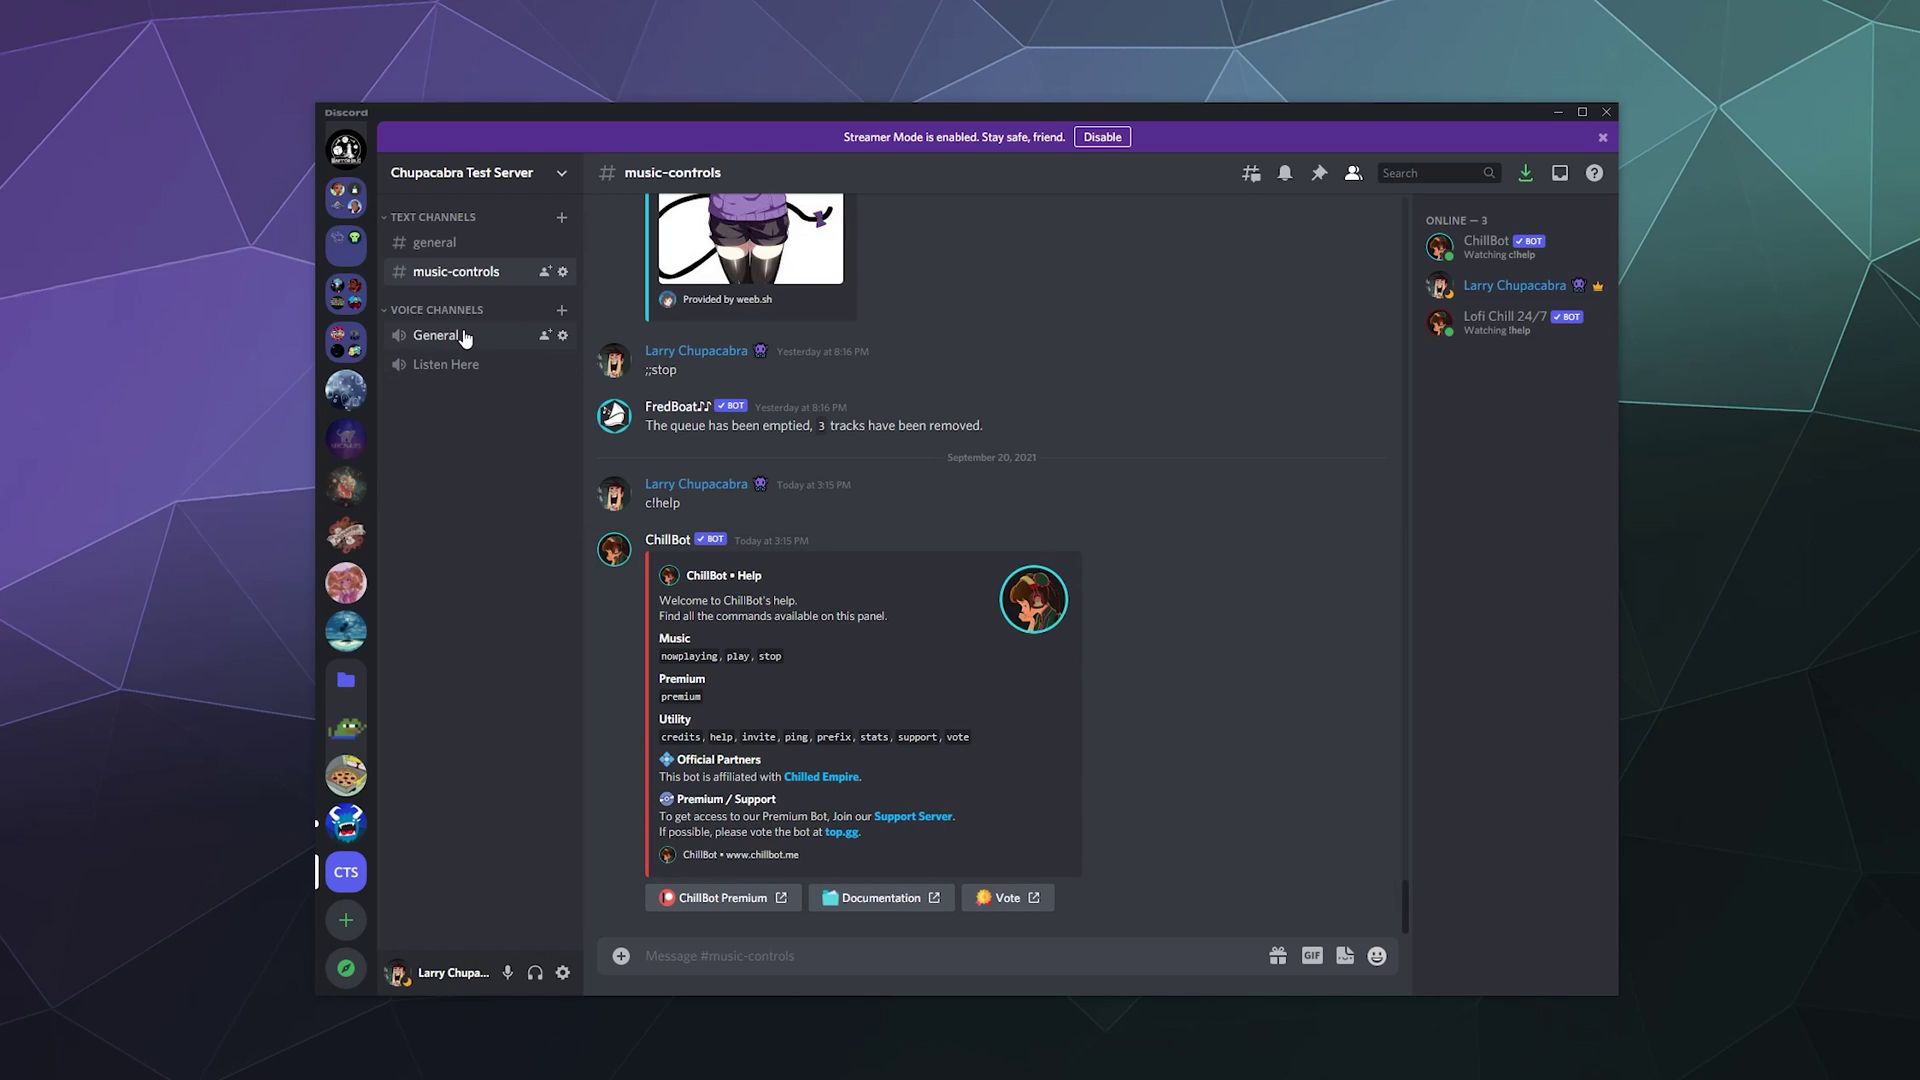
Join Listen Here, start lofi with c!play, then try c!nowplaying, which is voters-only.
{"action": "left_click", "coordinate": [446, 364]}
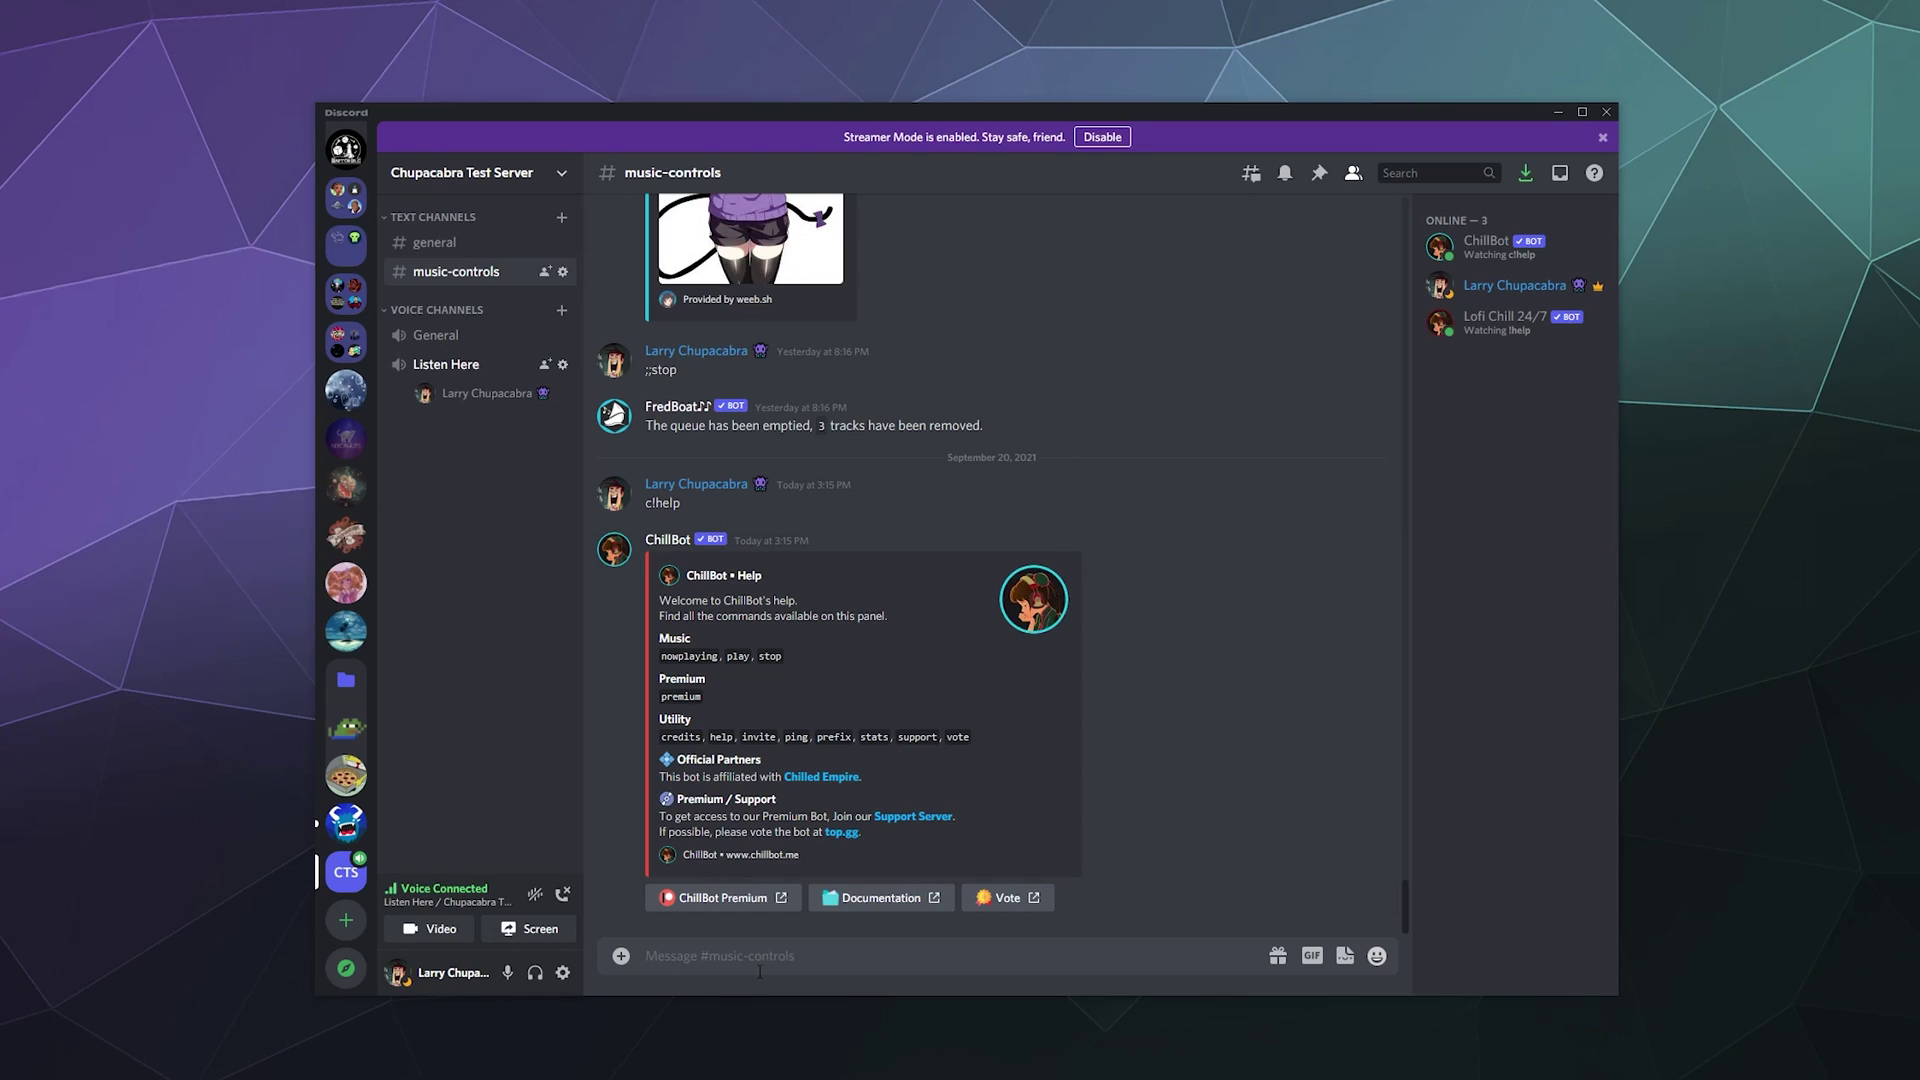
{"action": "type", "text": "c!play"}
{"action": "key", "text": "Return"}
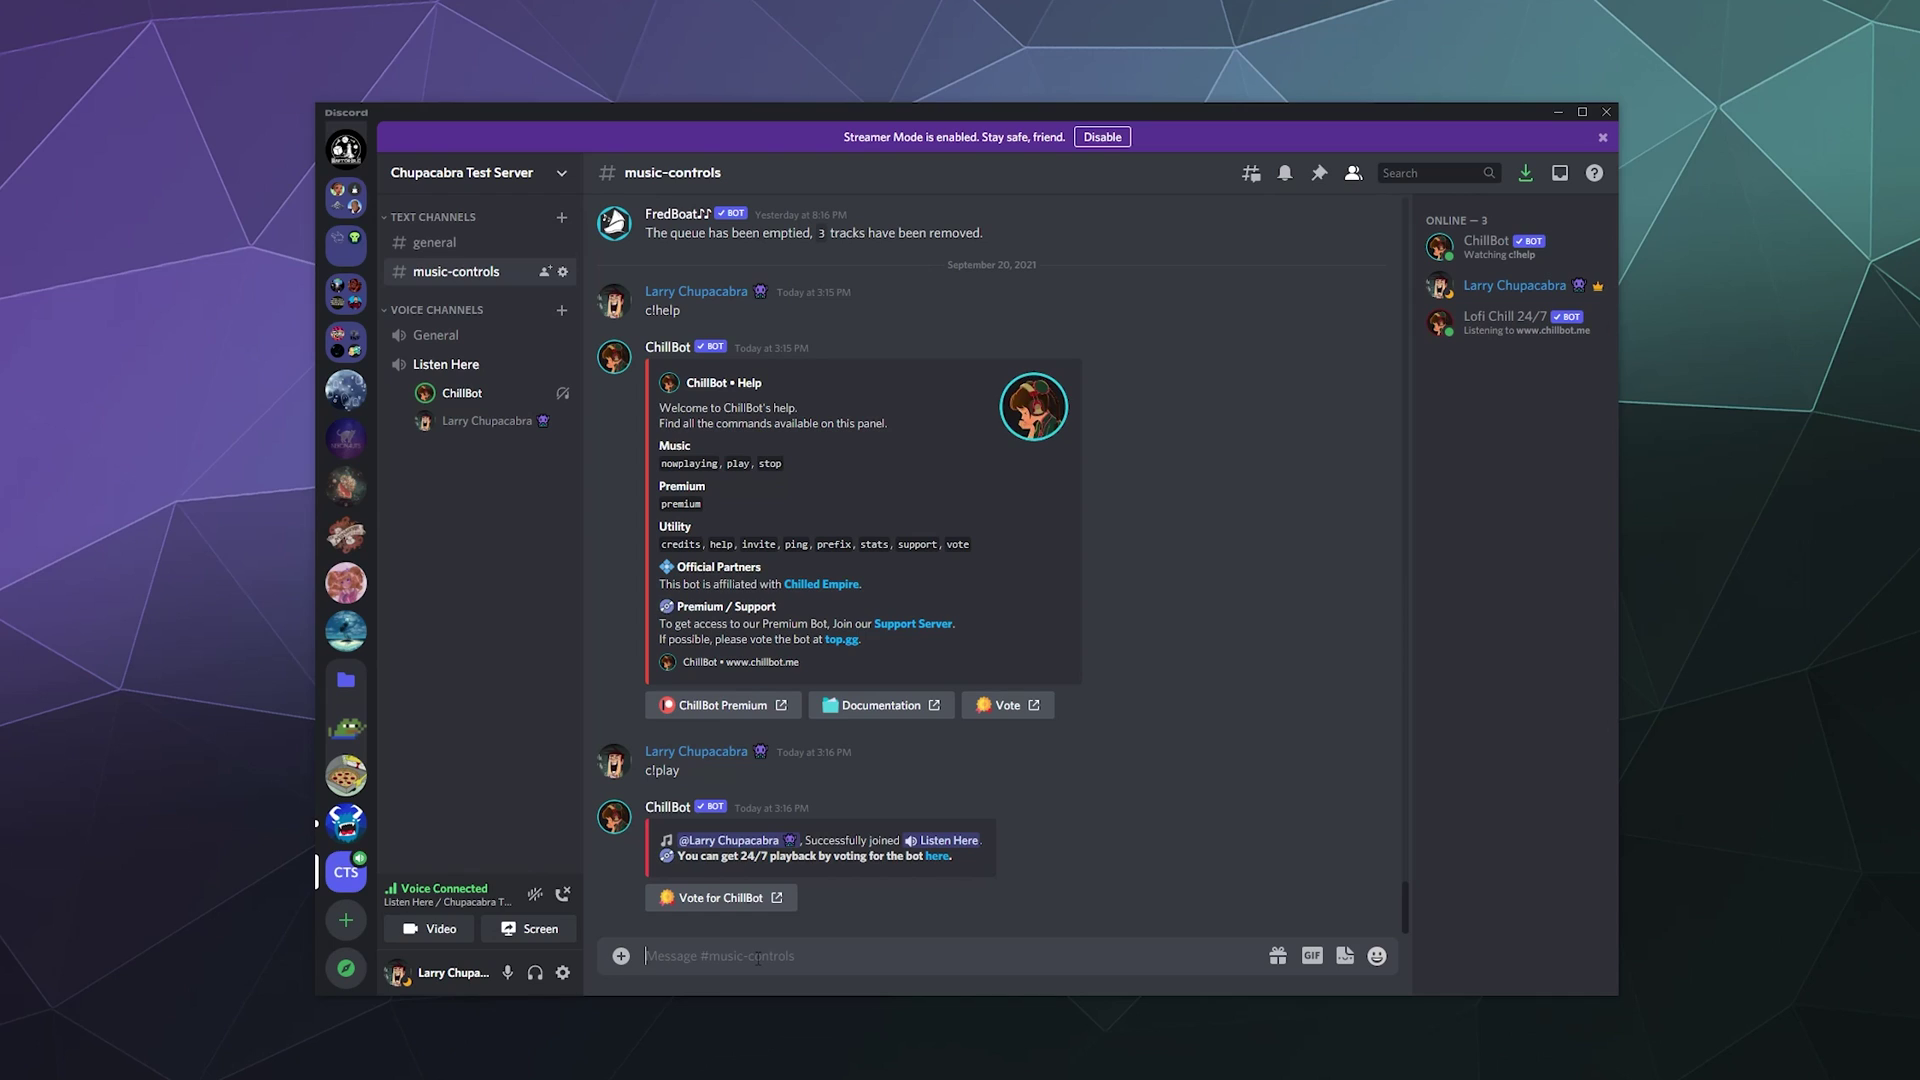
{"action": "type", "text": "c!nowplaying"}
{"action": "key", "text": "Return"}
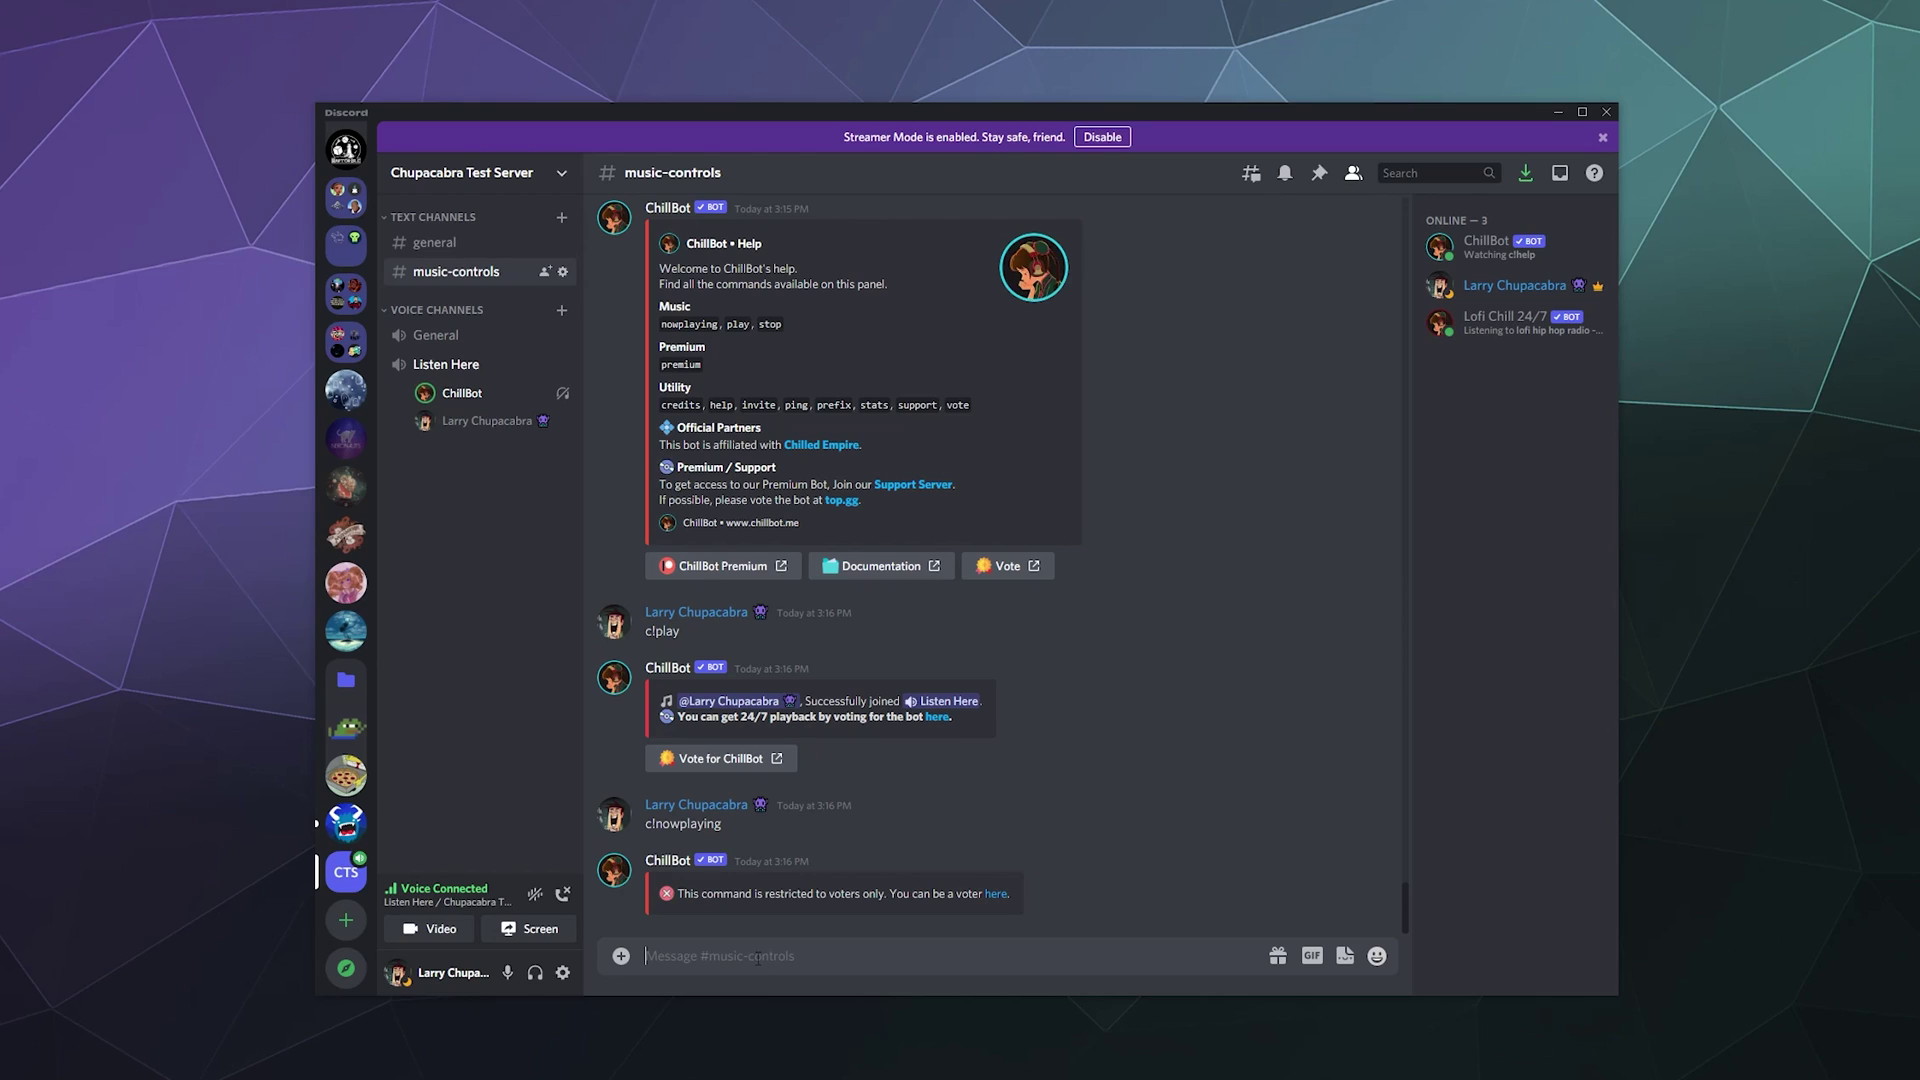
Send c!stop to disconnect ChillBot, then !help for Lofi Chill 24/7's Premium help panel.
{"action": "type", "text": "c!stop"}
{"action": "key", "text": "Return"}
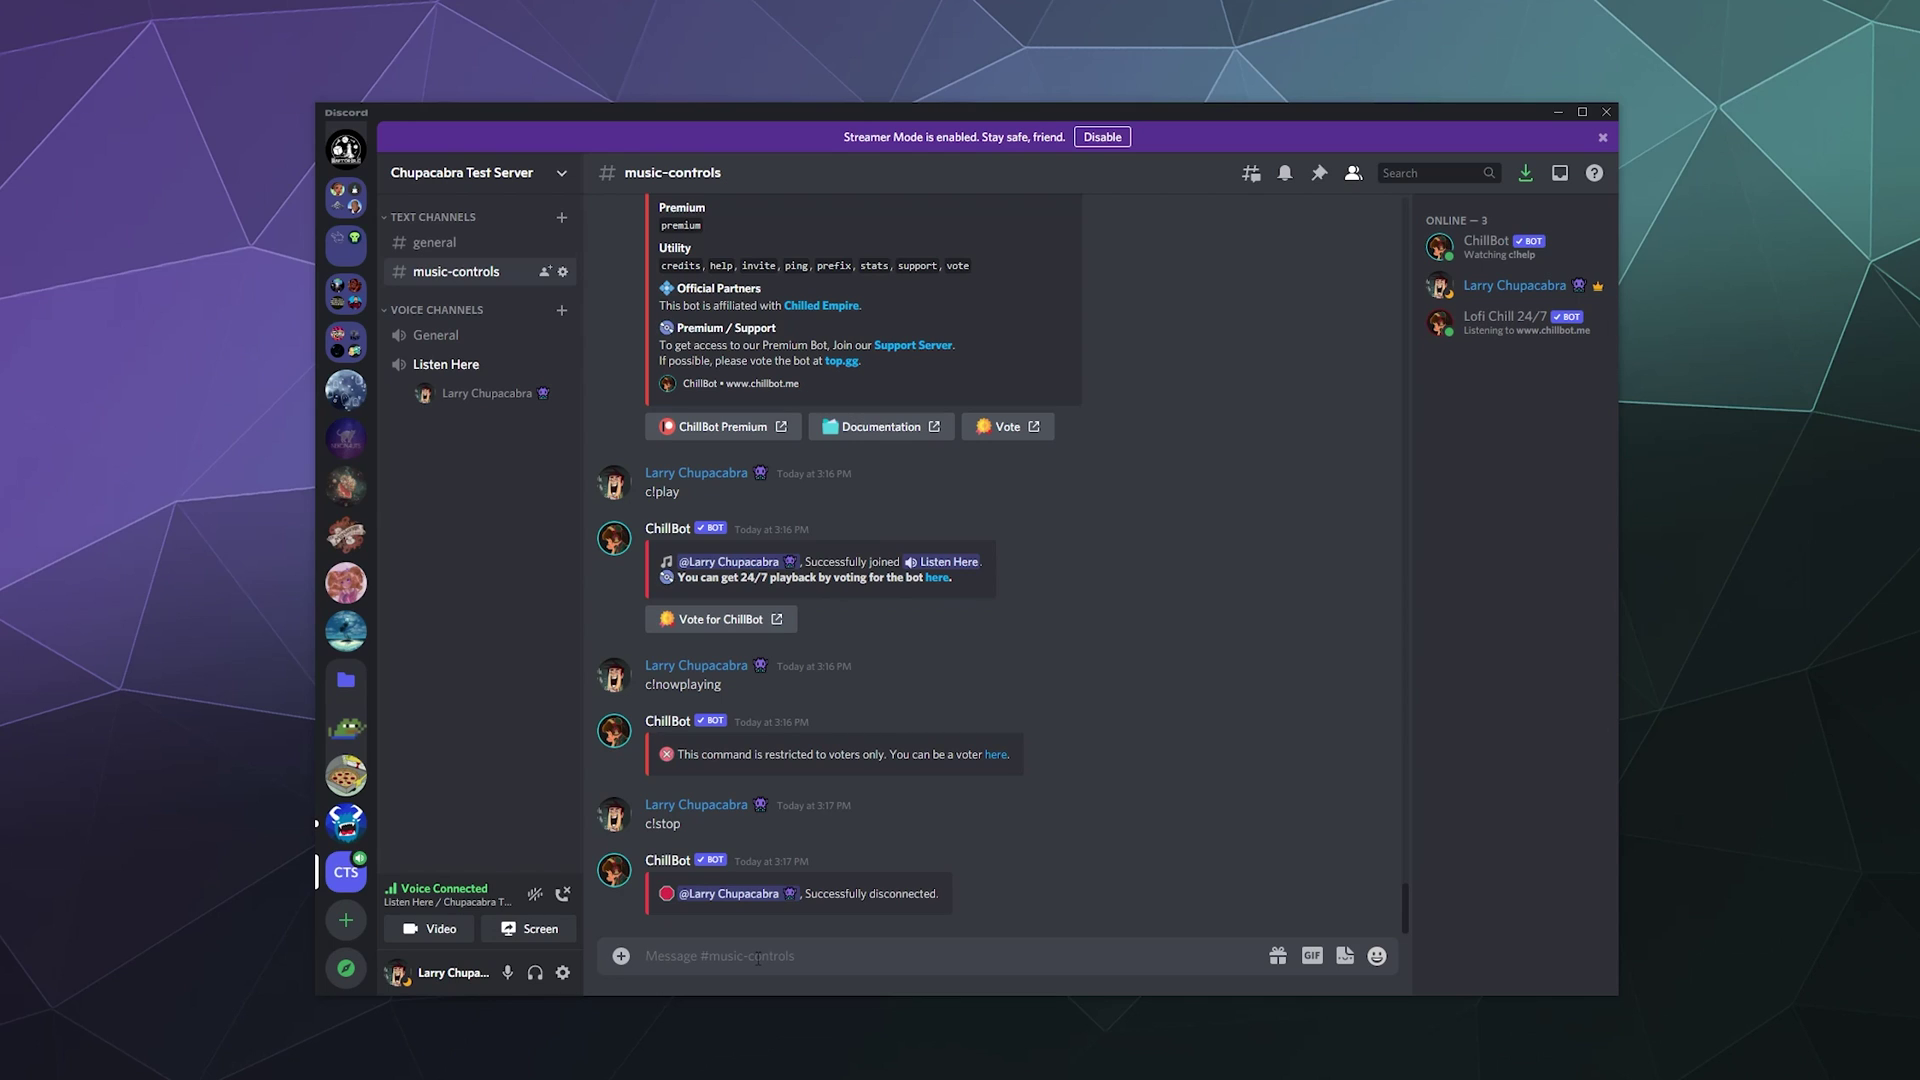
{"action": "type", "text": "!help"}
{"action": "key", "text": "Return"}
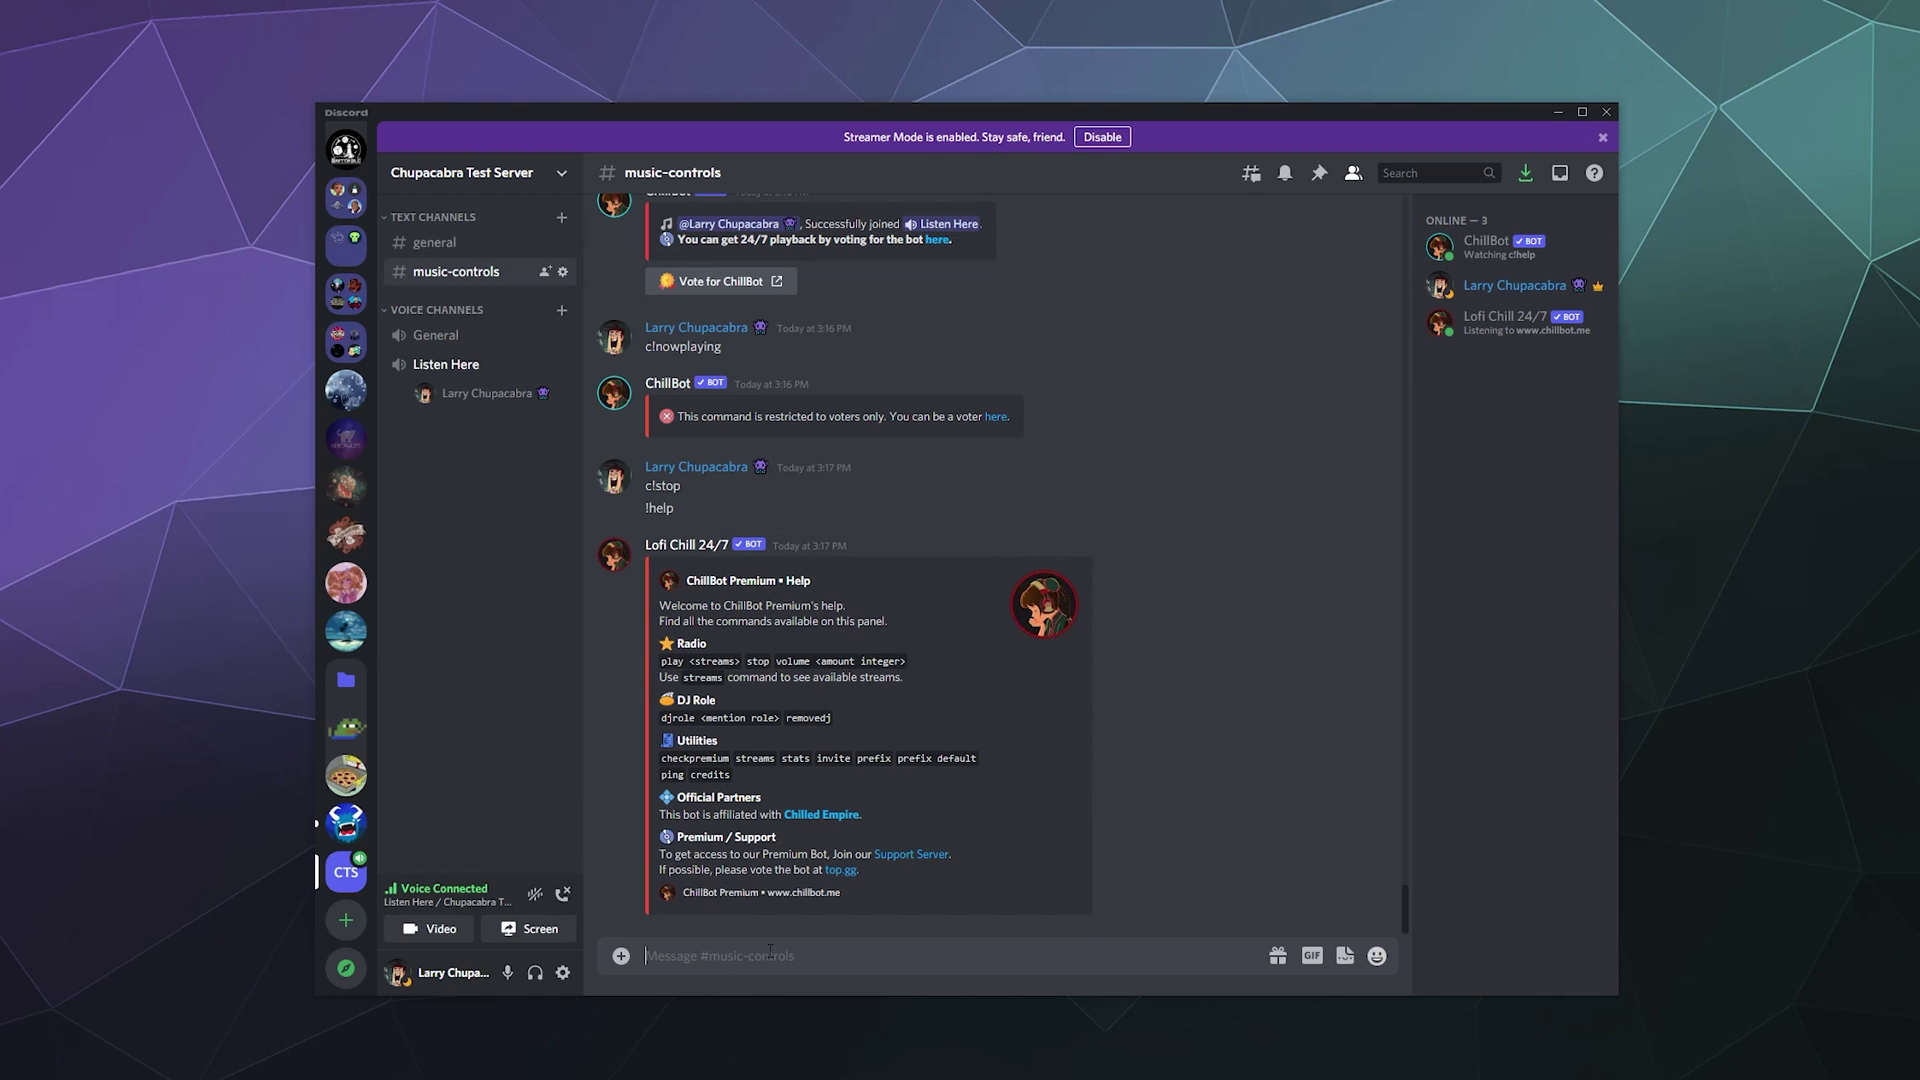
Send !play to start the premium Lofi stream, then !streams to list the available streams.
{"action": "type", "text": "!p;la"}
{"action": "key", "text": "BackSpace"}
{"action": "key", "text": "BackSpace"}
{"action": "key", "text": "BackSpace"}
{"action": "type", "text": "lay"}
{"action": "key", "text": "Return"}
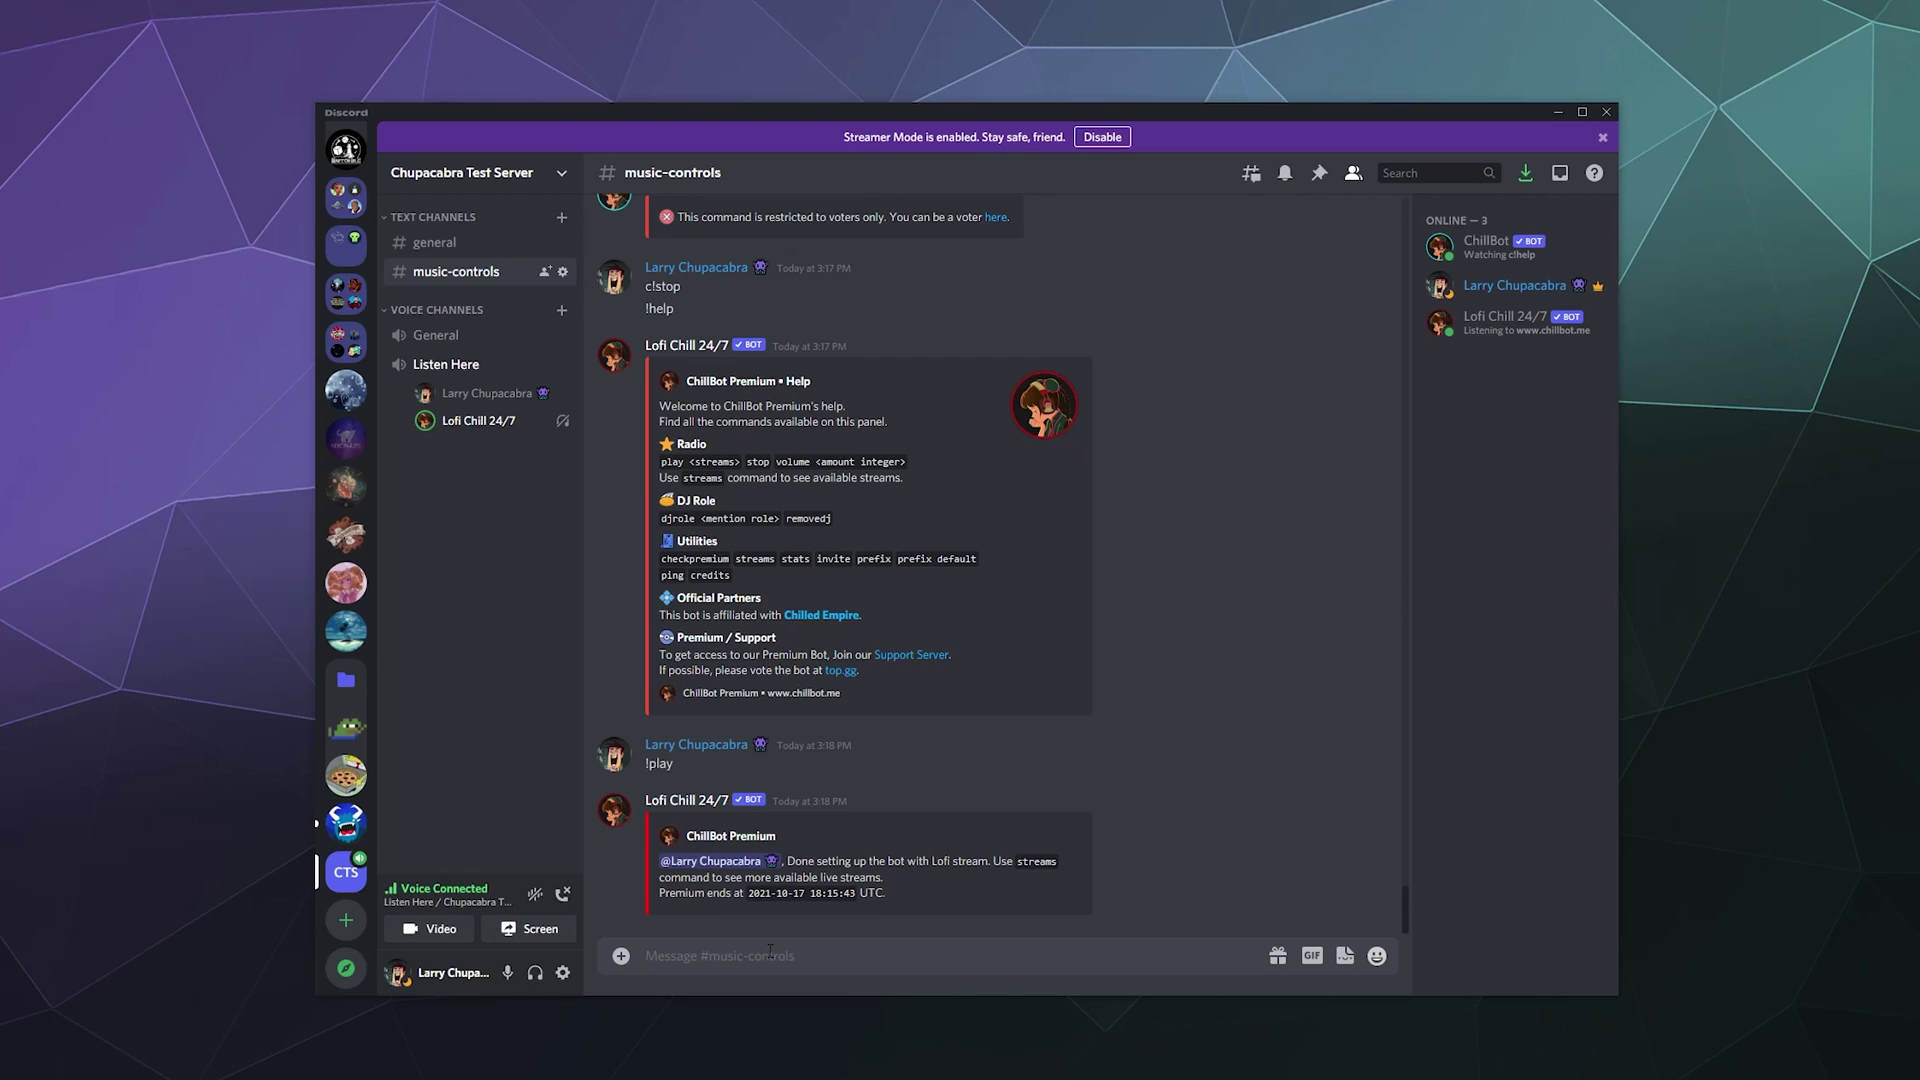
{"action": "type", "text": "!streams"}
{"action": "key", "text": "Return"}
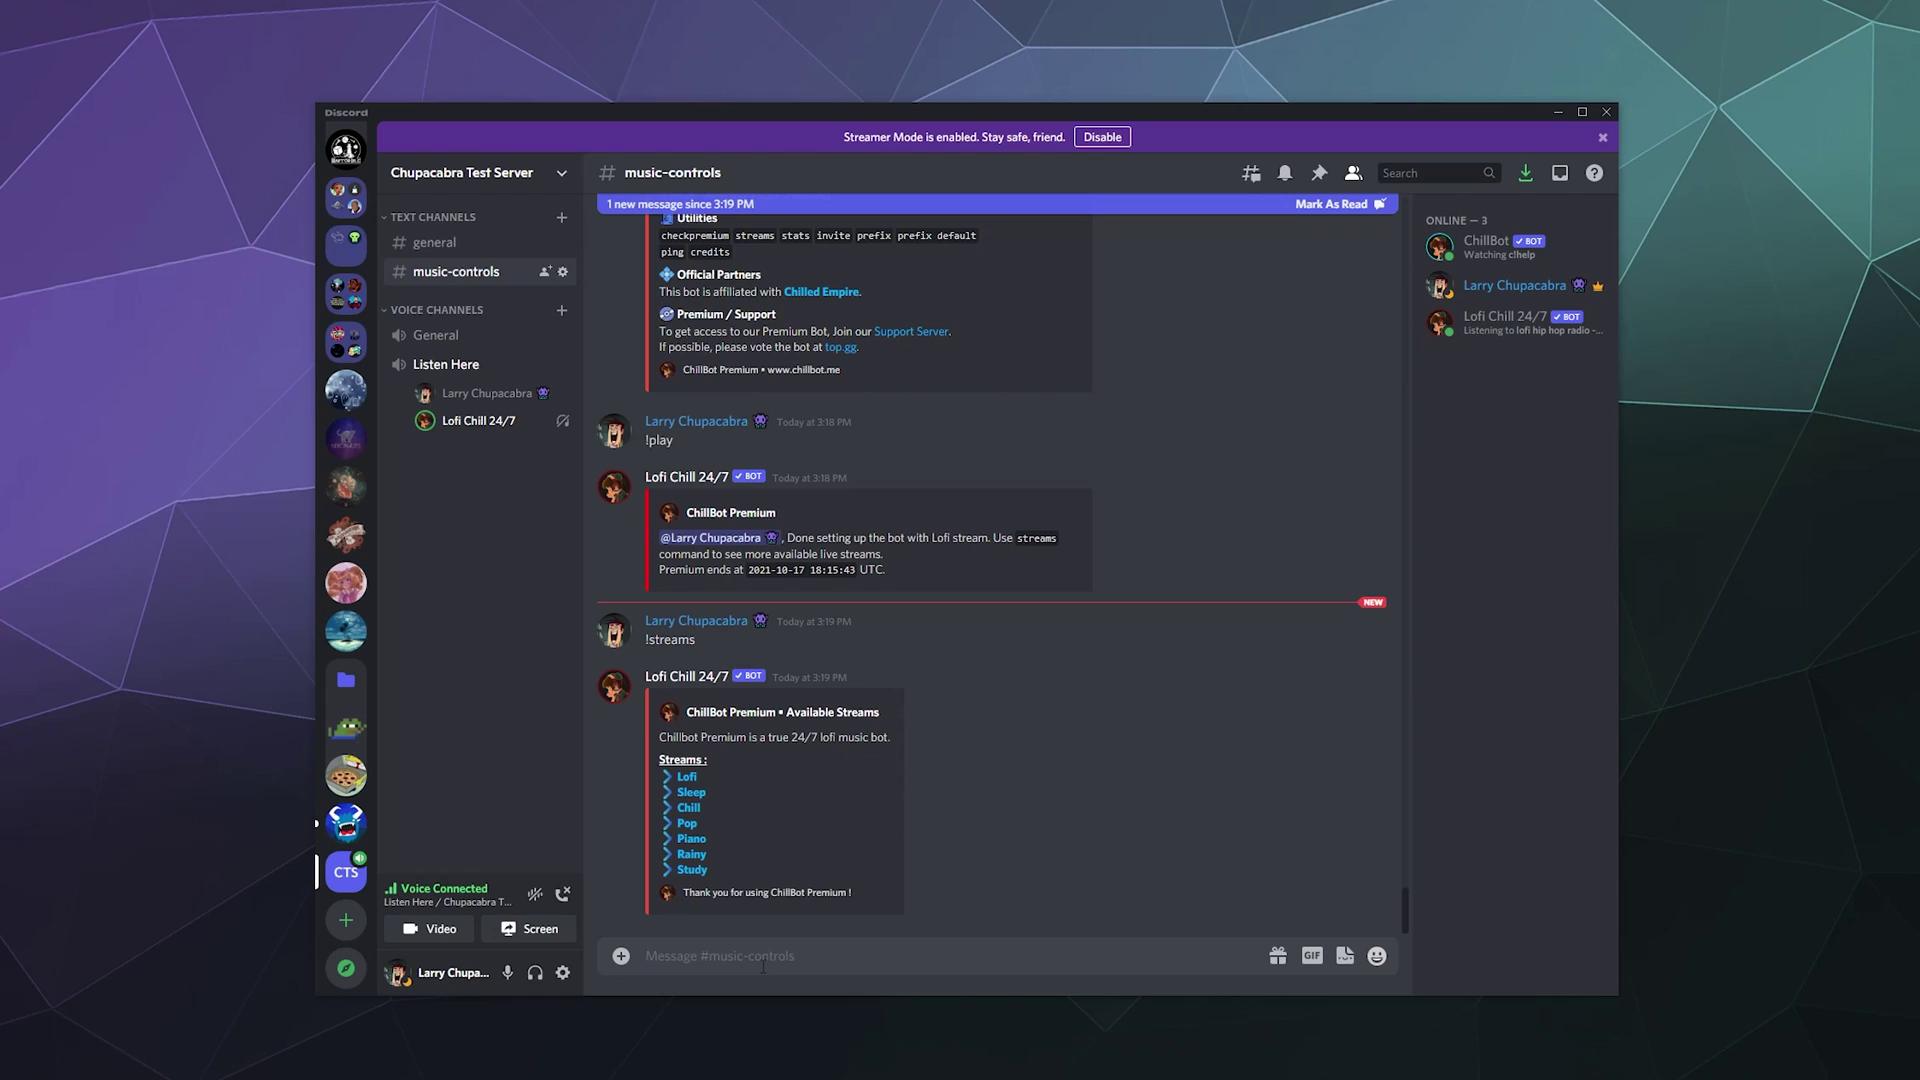
Switch the premium stream to Rainy, check latency with !ping (24 ms), then switch to Sleep.
{"action": "type", "text": "!play rainy"}
{"action": "key", "text": "Return"}
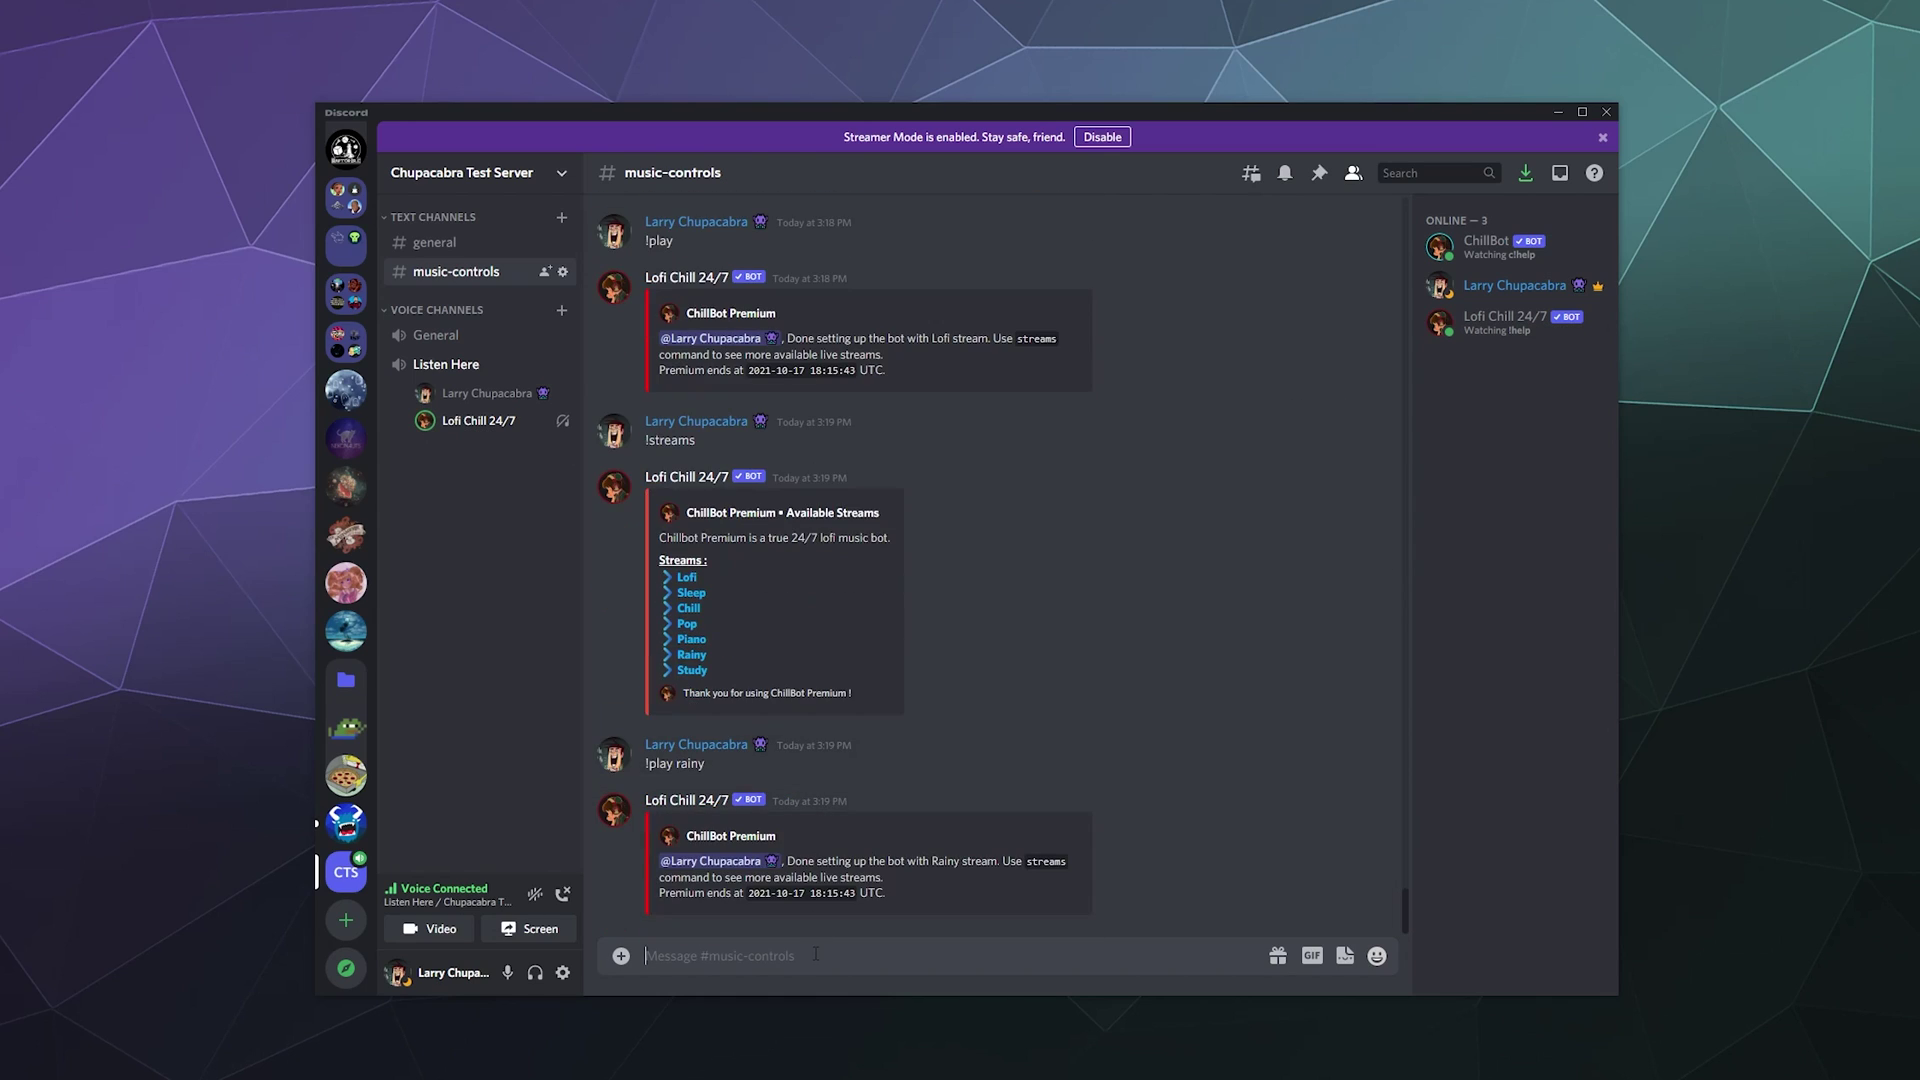
{"action": "type", "text": "!ping"}
{"action": "key", "text": "Return"}
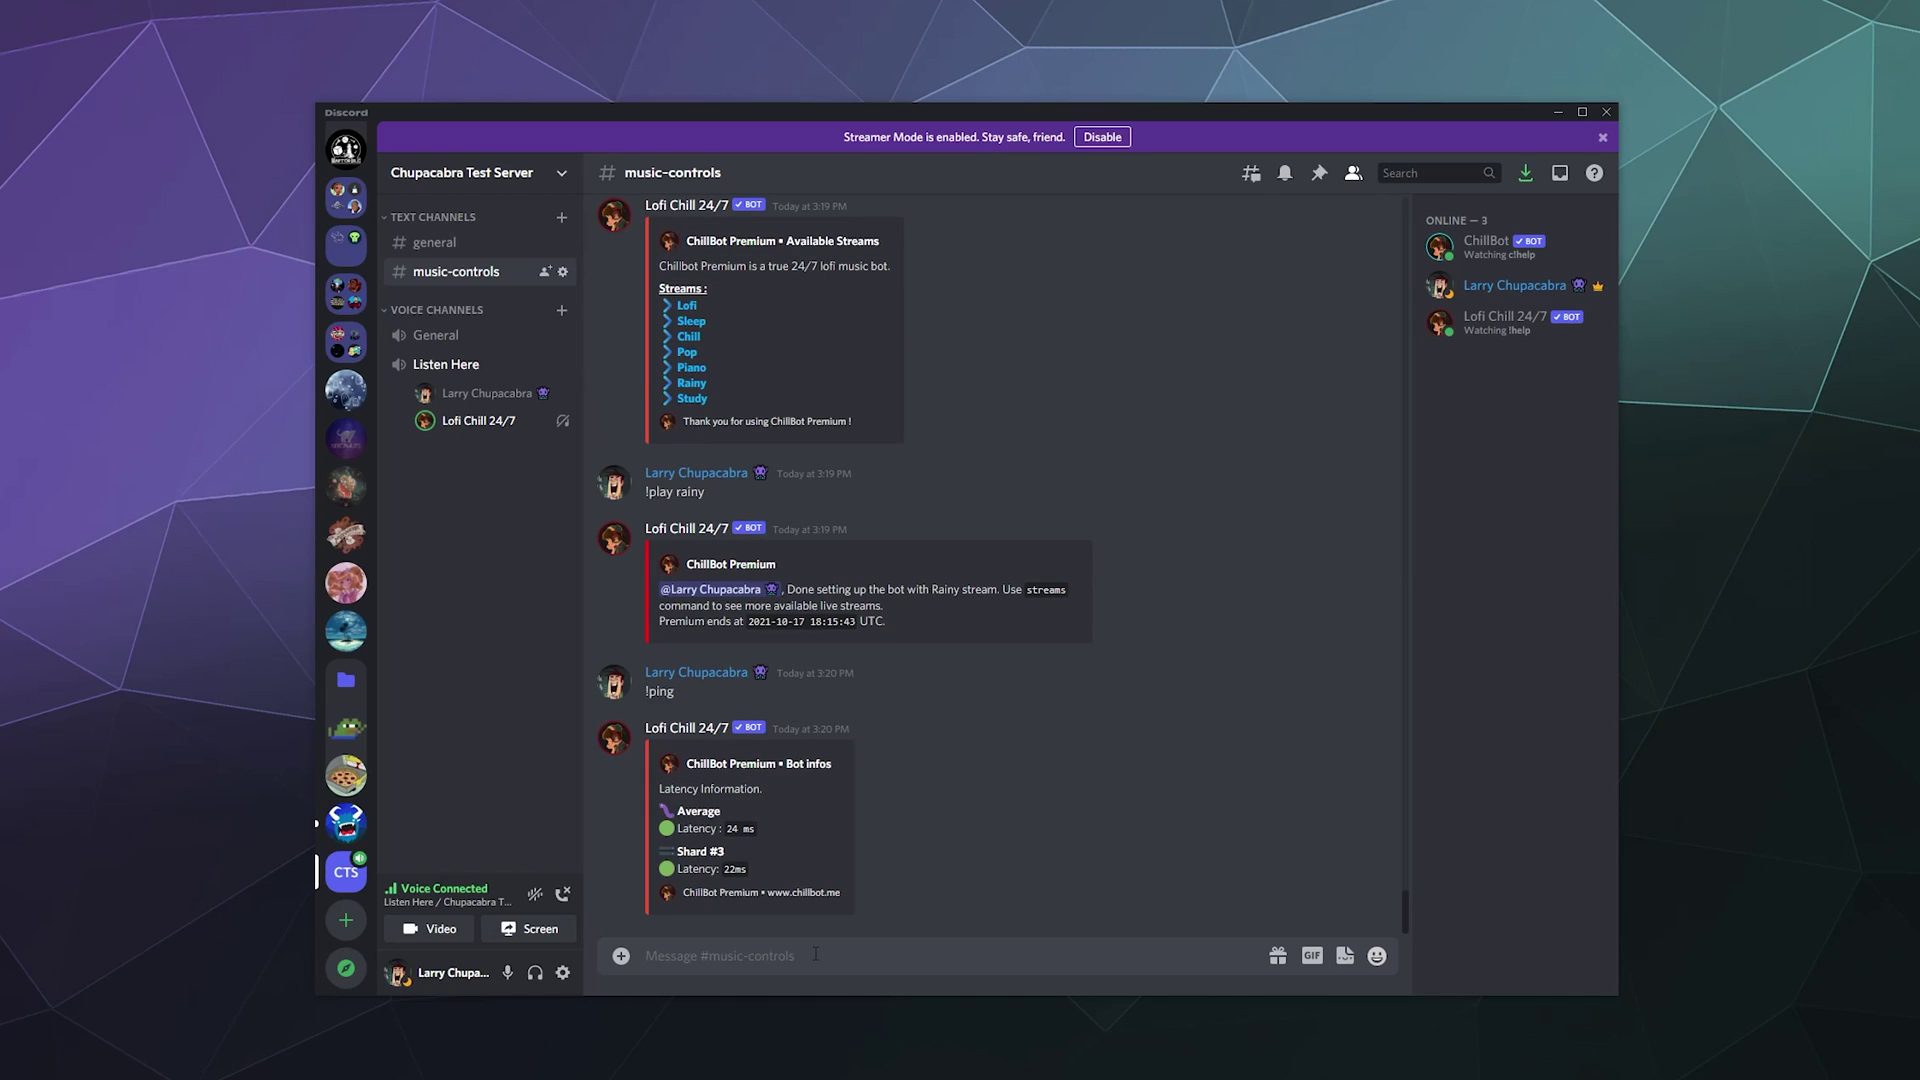
{"action": "type", "text": "!play sleep"}
{"action": "key", "text": "Return"}
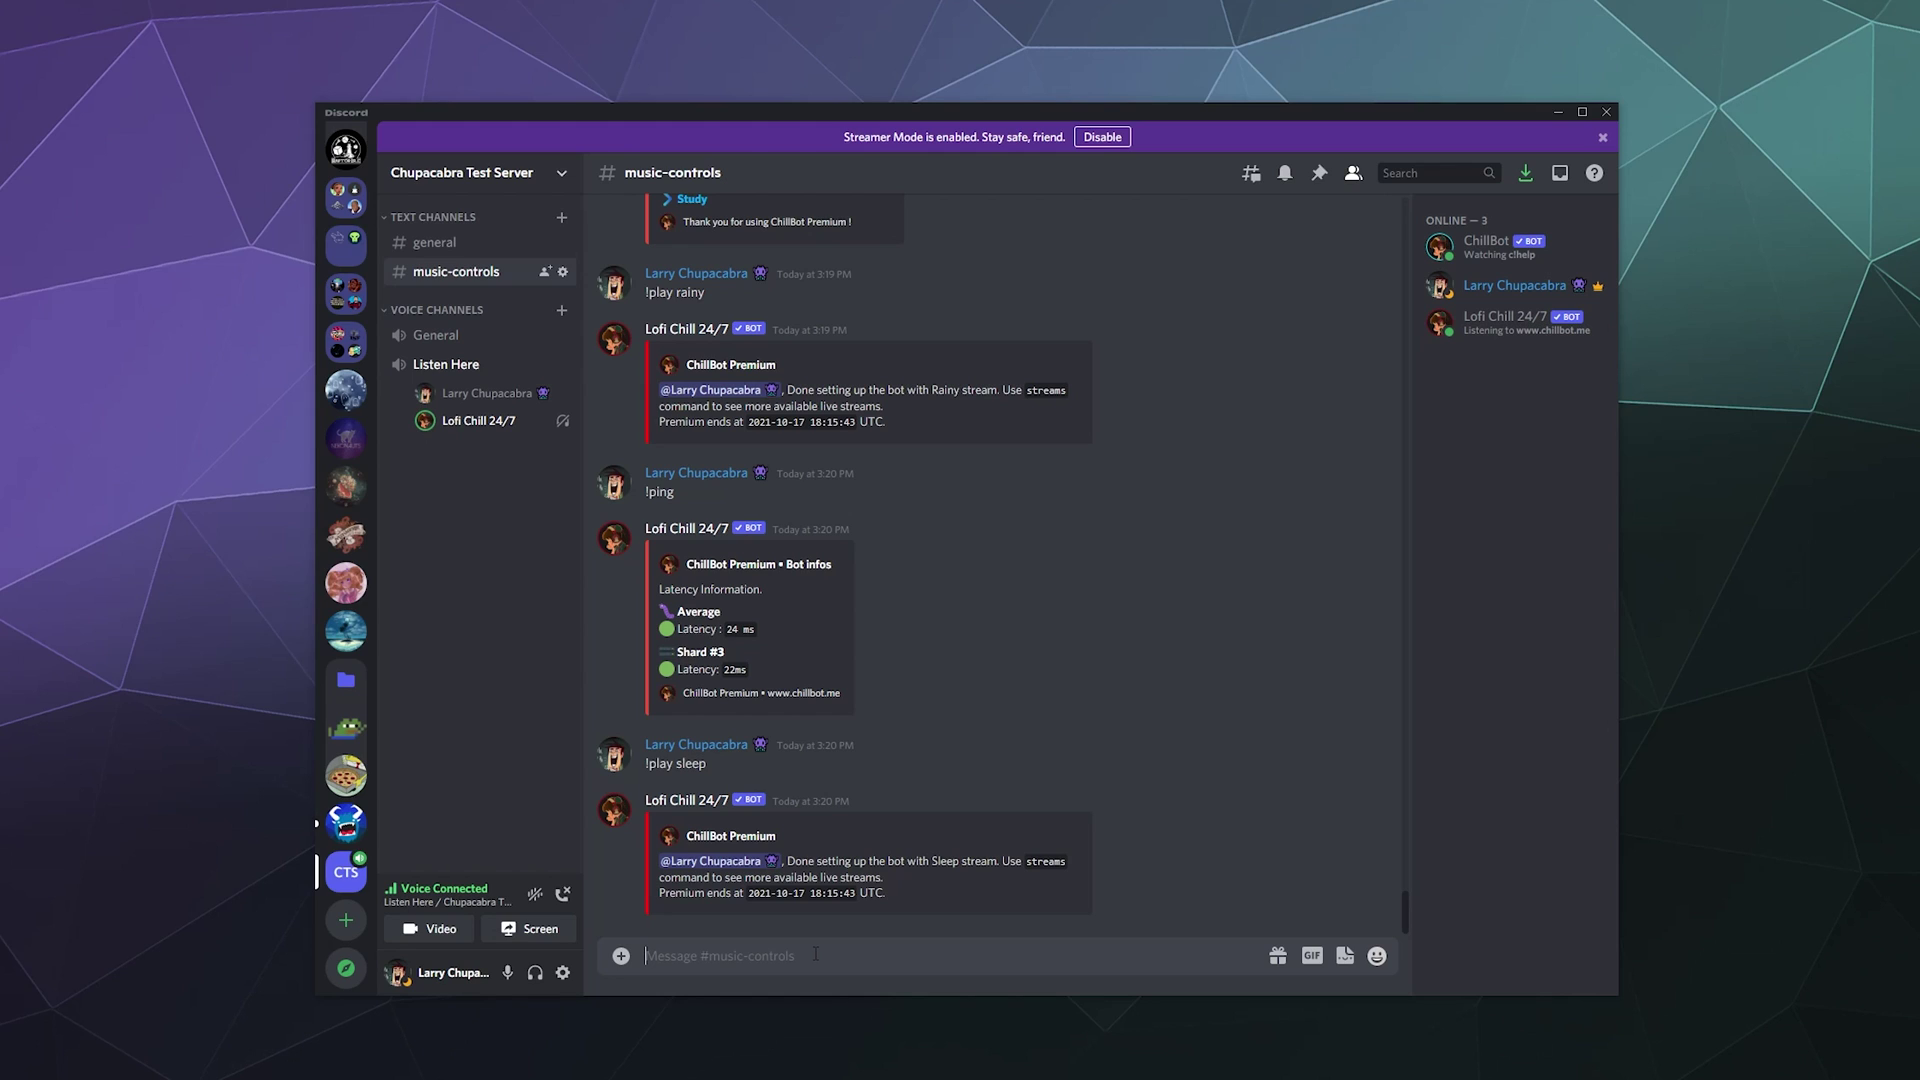
{"action": "scroll", "coordinate": [654, 632], "scroll_direction": "up", "scroll_amount": 10}
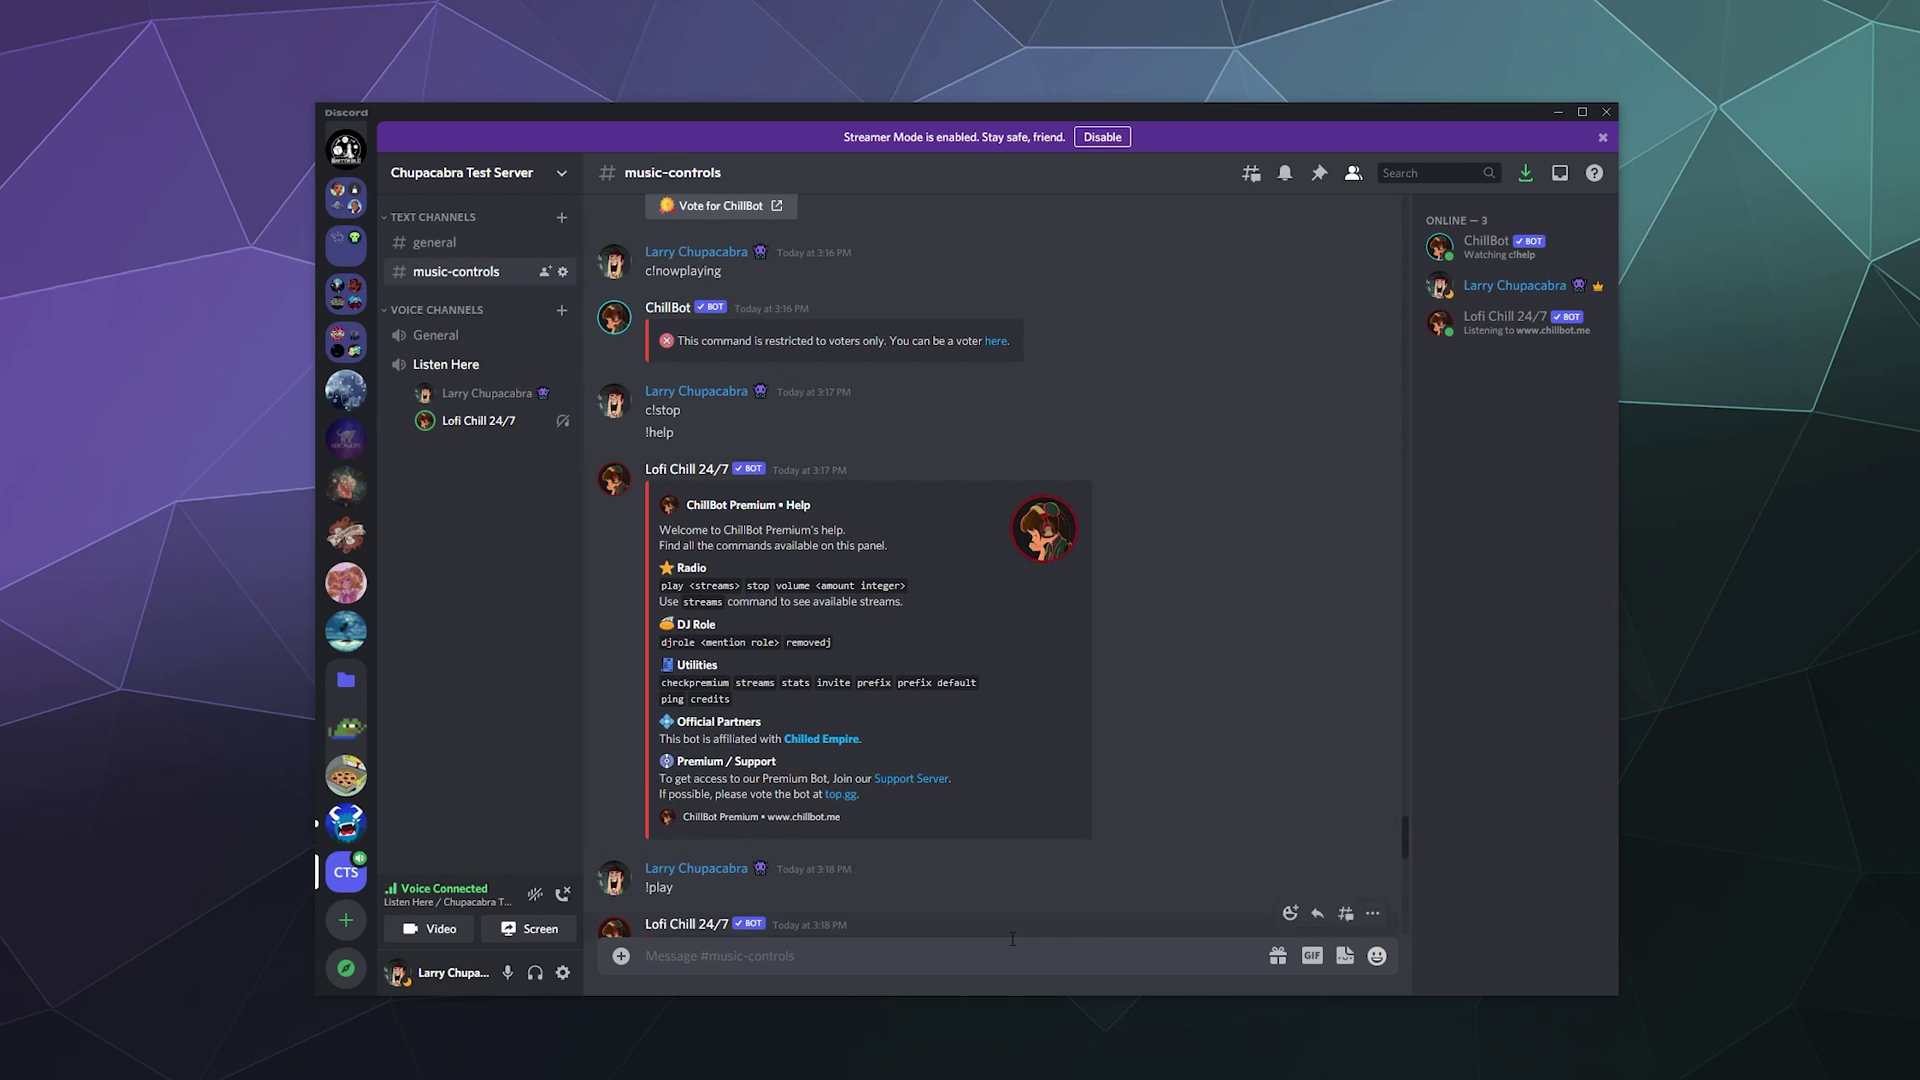
Send !stats to get the bot's card showing 59 servers and 165386 users.
{"action": "scroll", "coordinate": [1000, 658], "scroll_direction": "down", "scroll_amount": 10}
{"action": "type", "text": "!stats"}
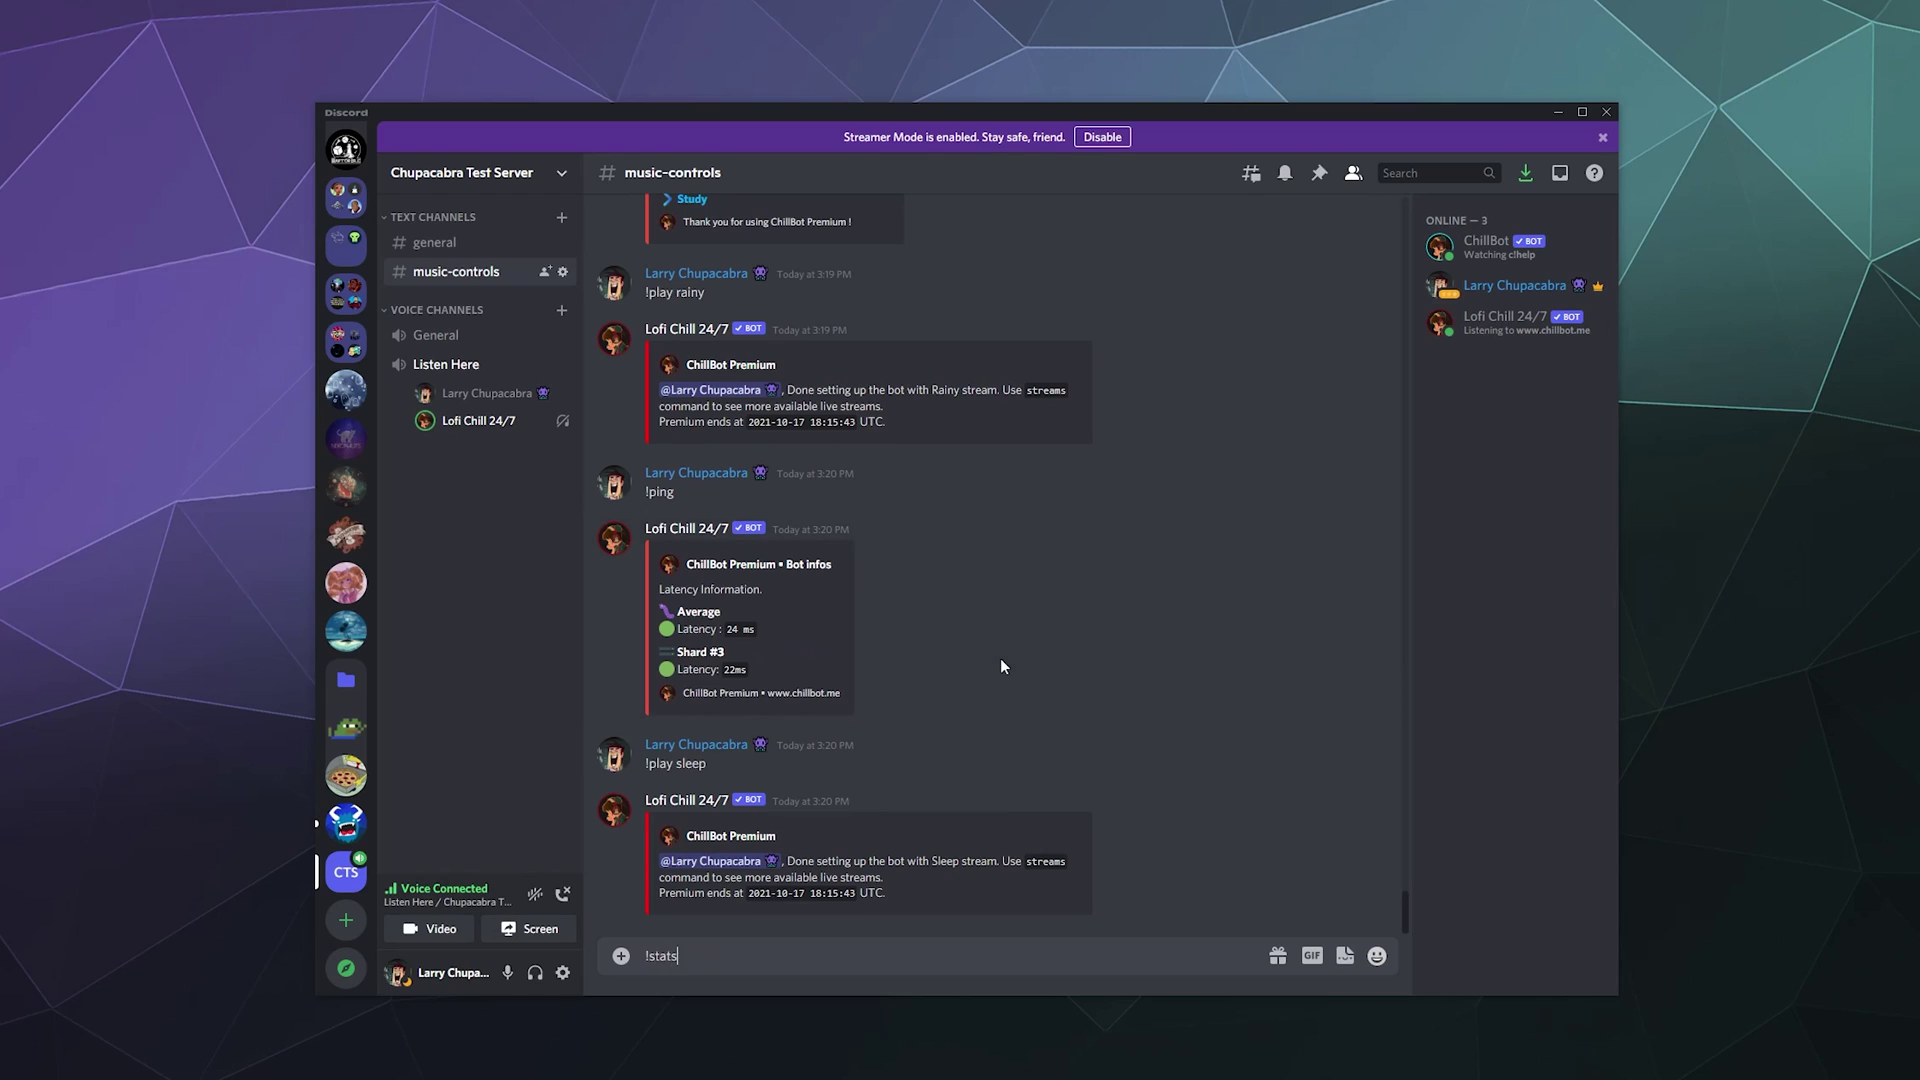
{"action": "key", "text": "Return"}
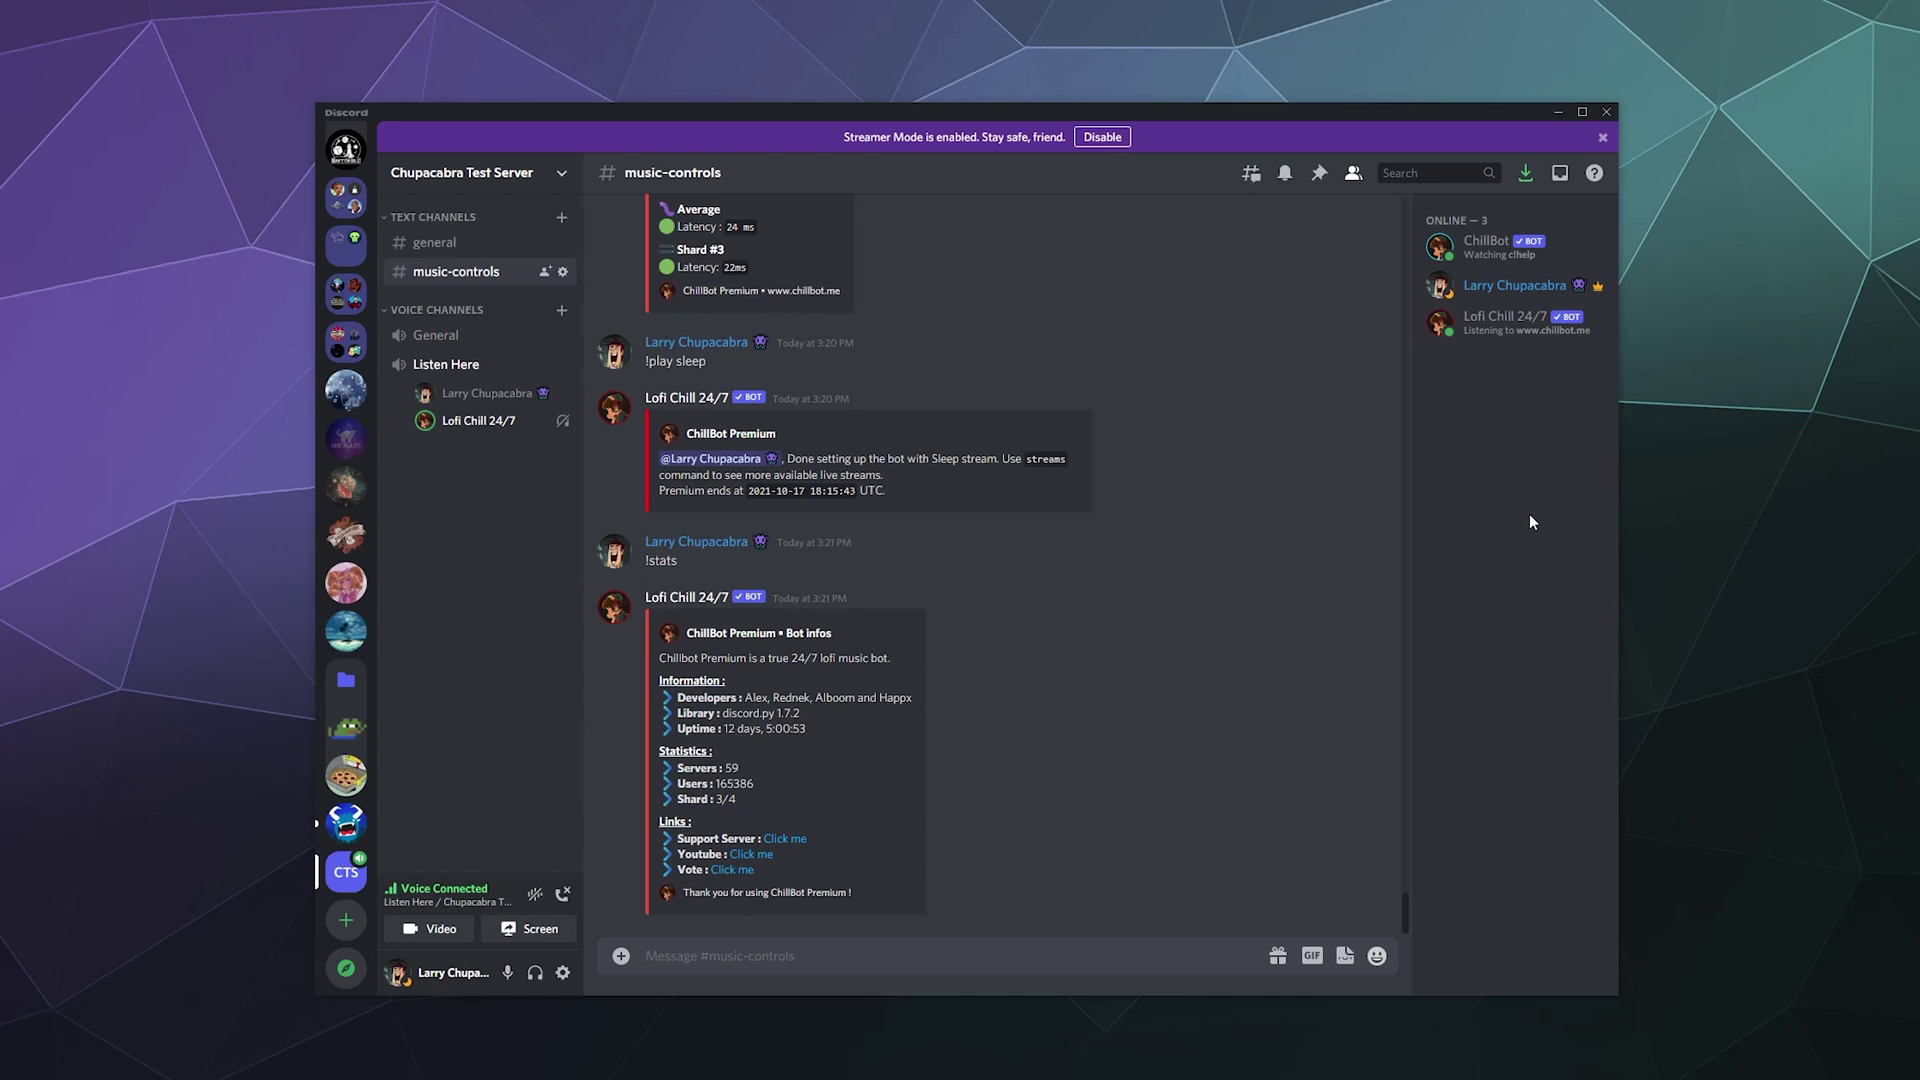
{"action": "scroll", "coordinate": [1060, 674], "scroll_direction": "up", "scroll_amount": 5}
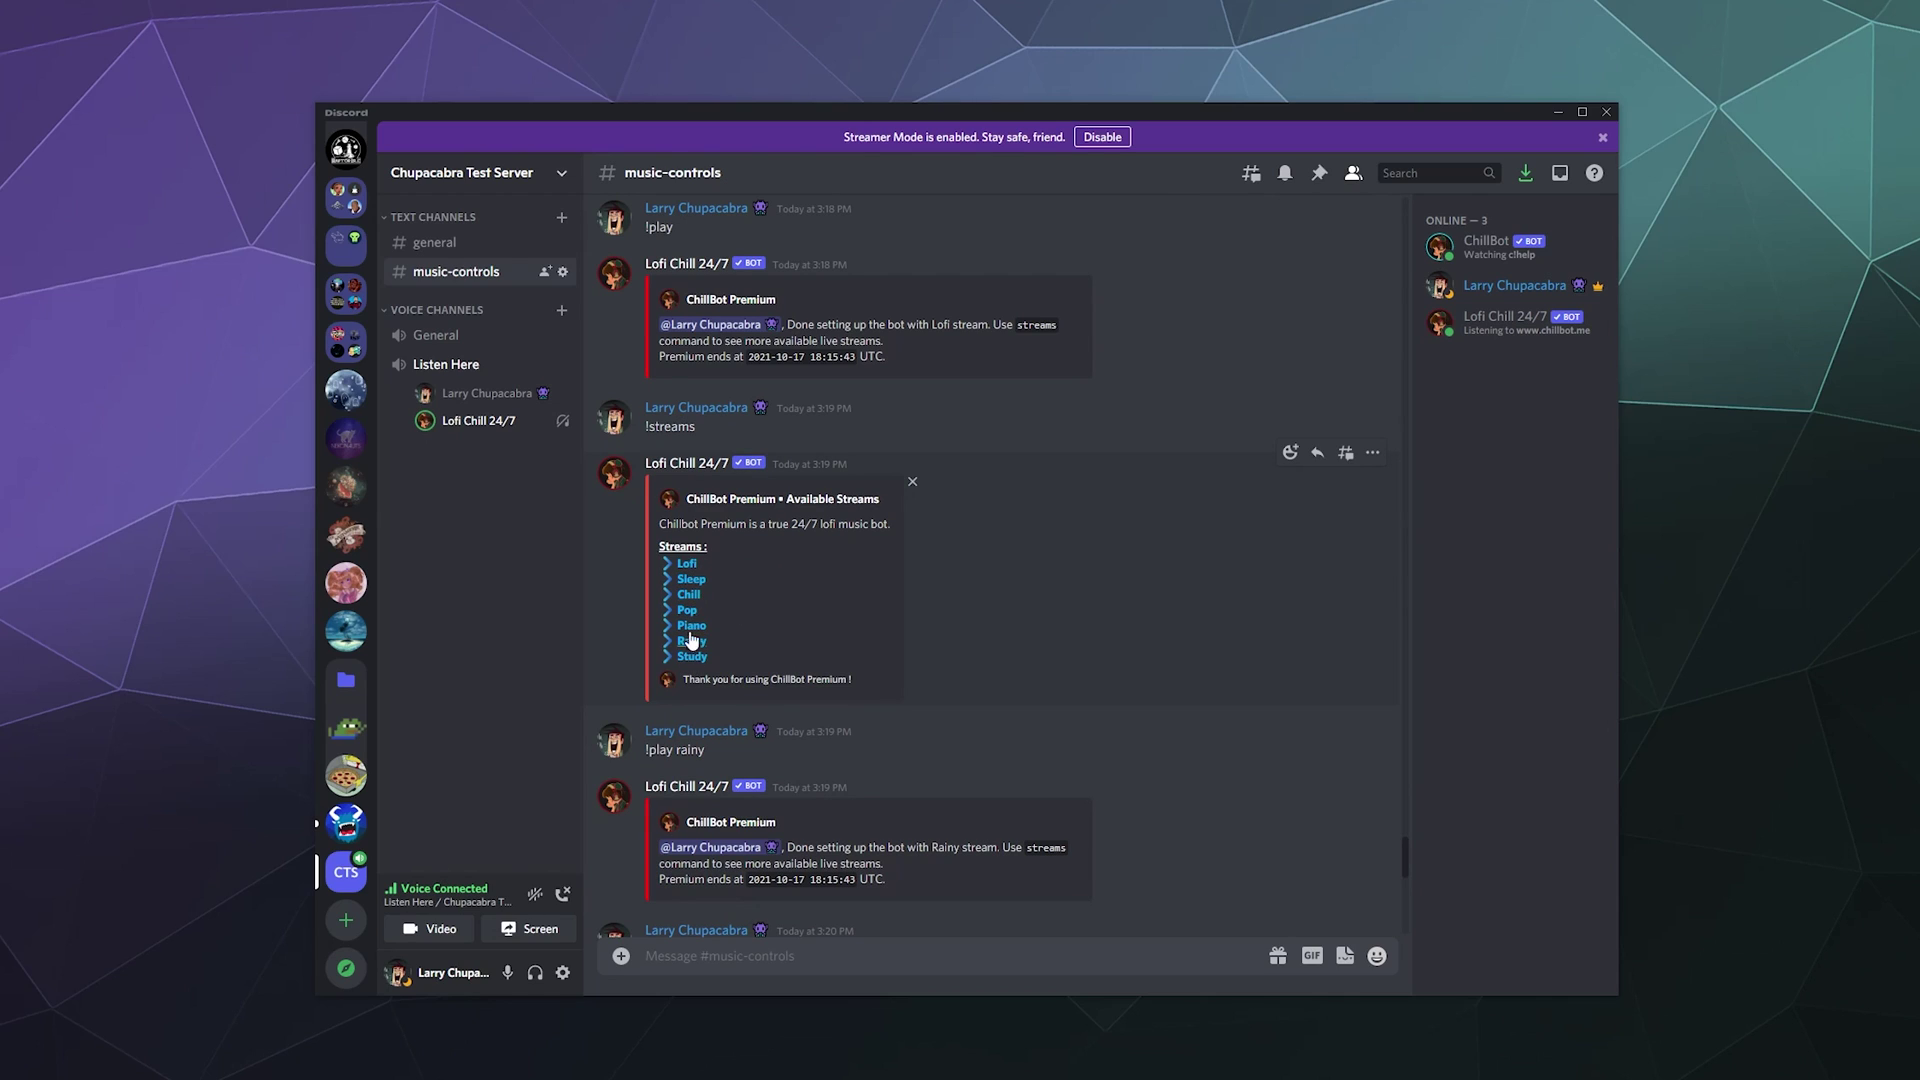
{"action": "scroll", "coordinate": [904, 664], "scroll_direction": "down", "scroll_amount": 10}
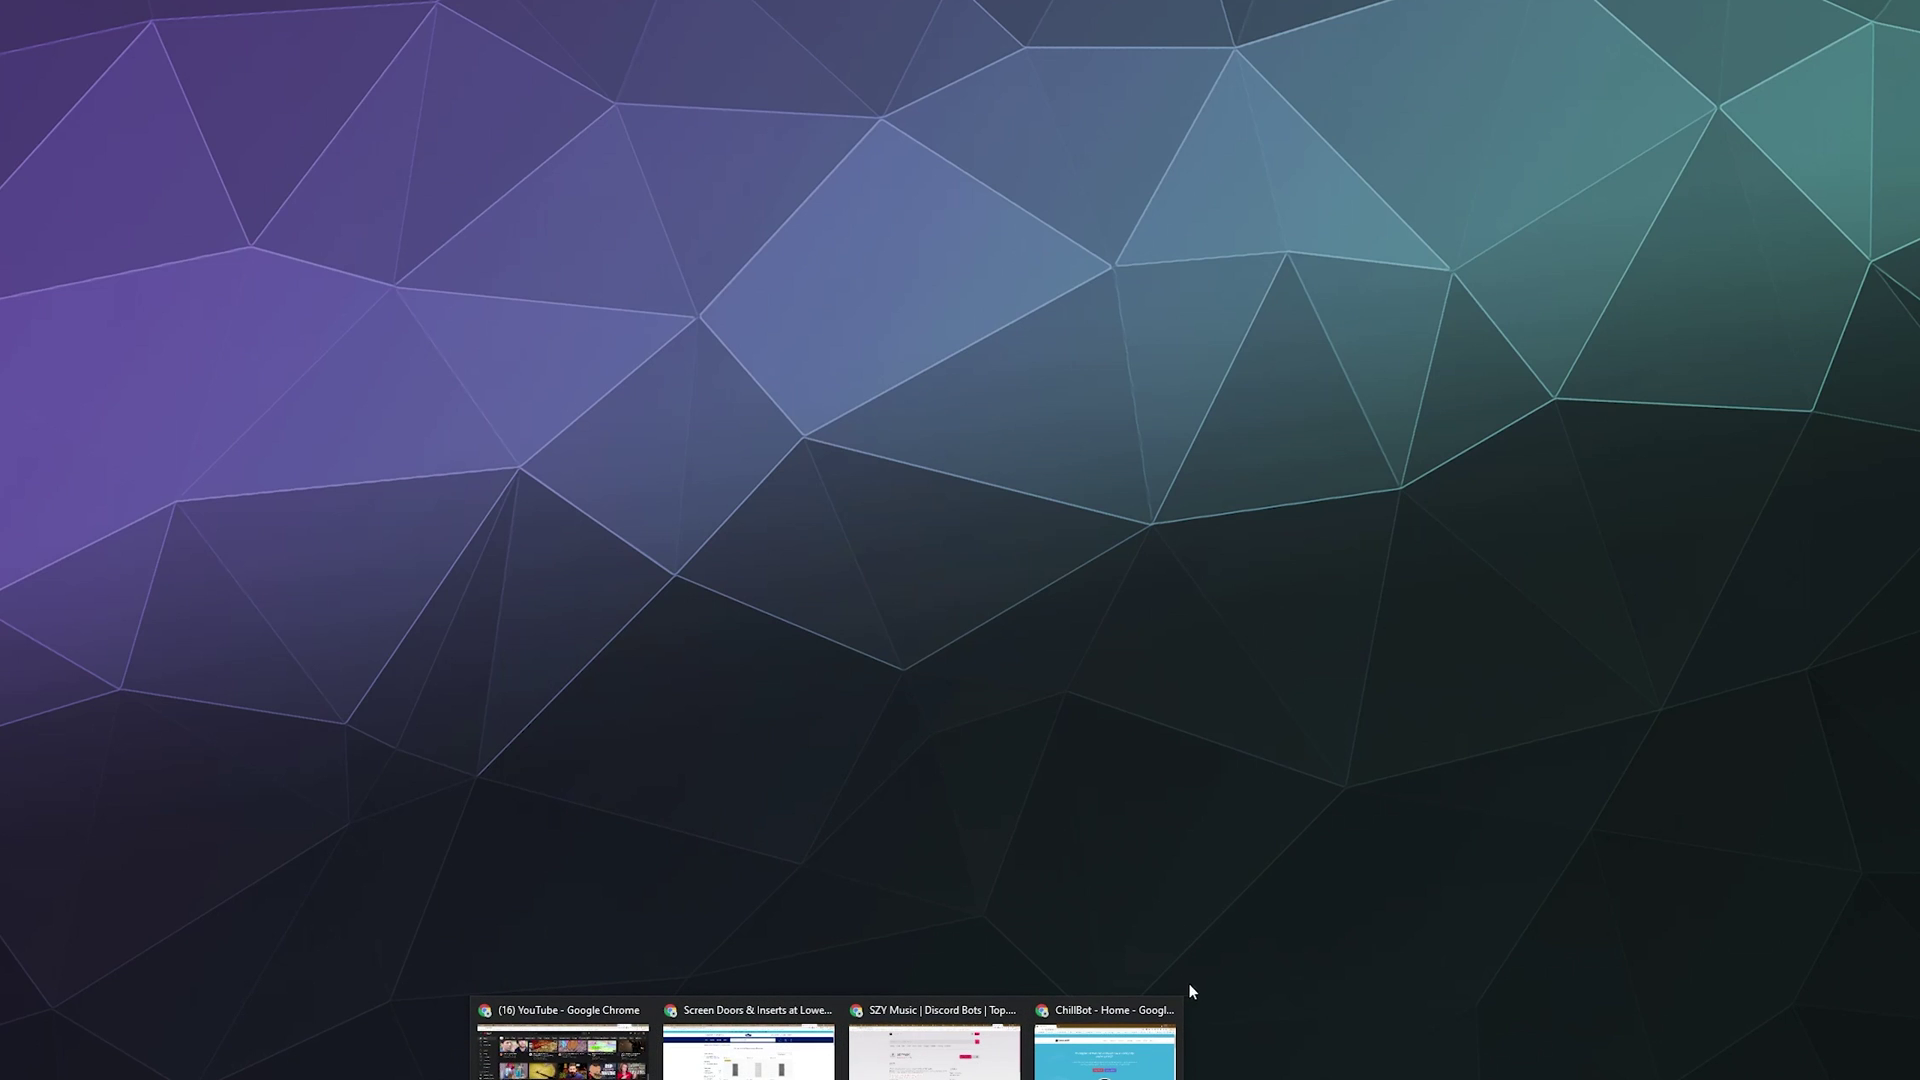
Bring back chillbot.me, scroll to pricing, and highlight the Basic 3€ and Medium 5€ prices.
{"action": "left_click", "coordinate": [1120, 1055]}
{"action": "scroll", "coordinate": [638, 600], "scroll_direction": "down", "scroll_amount": 15}
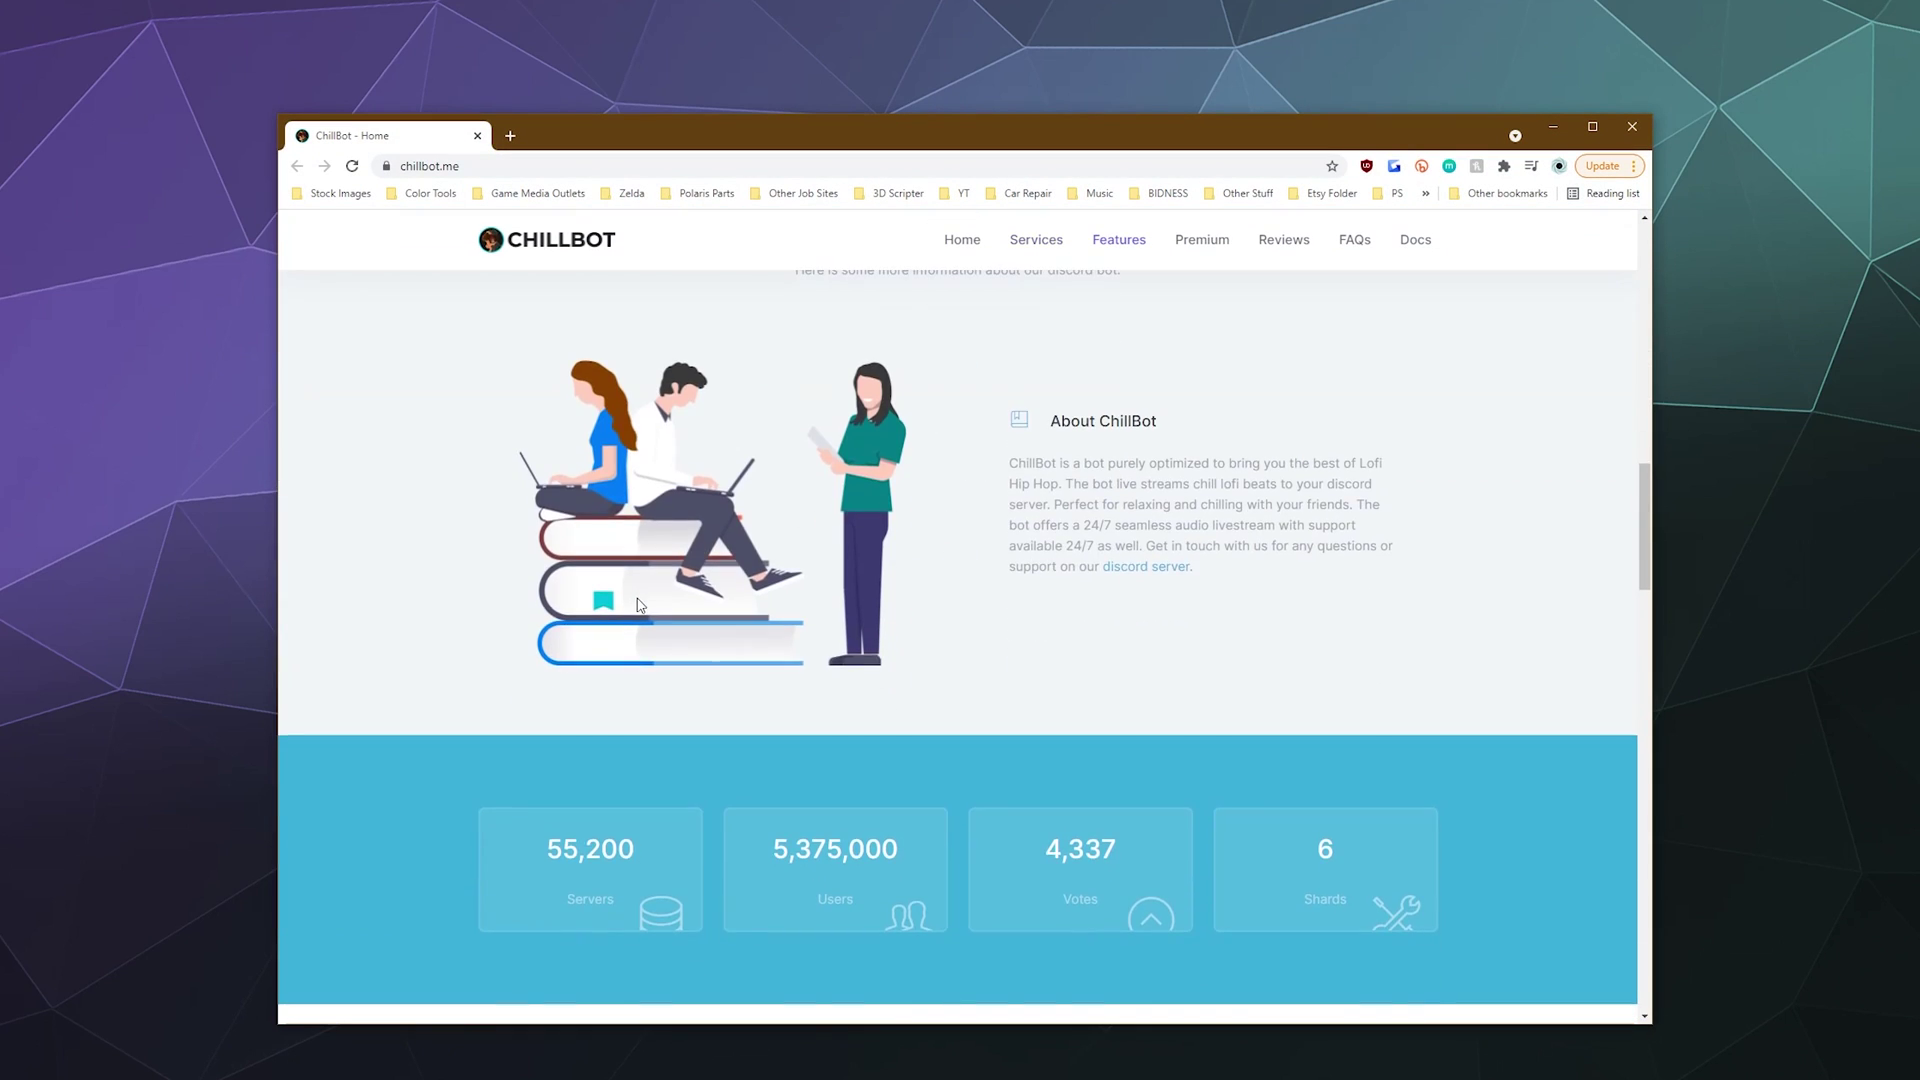
{"action": "scroll", "coordinate": [638, 605], "scroll_direction": "down", "scroll_amount": 10}
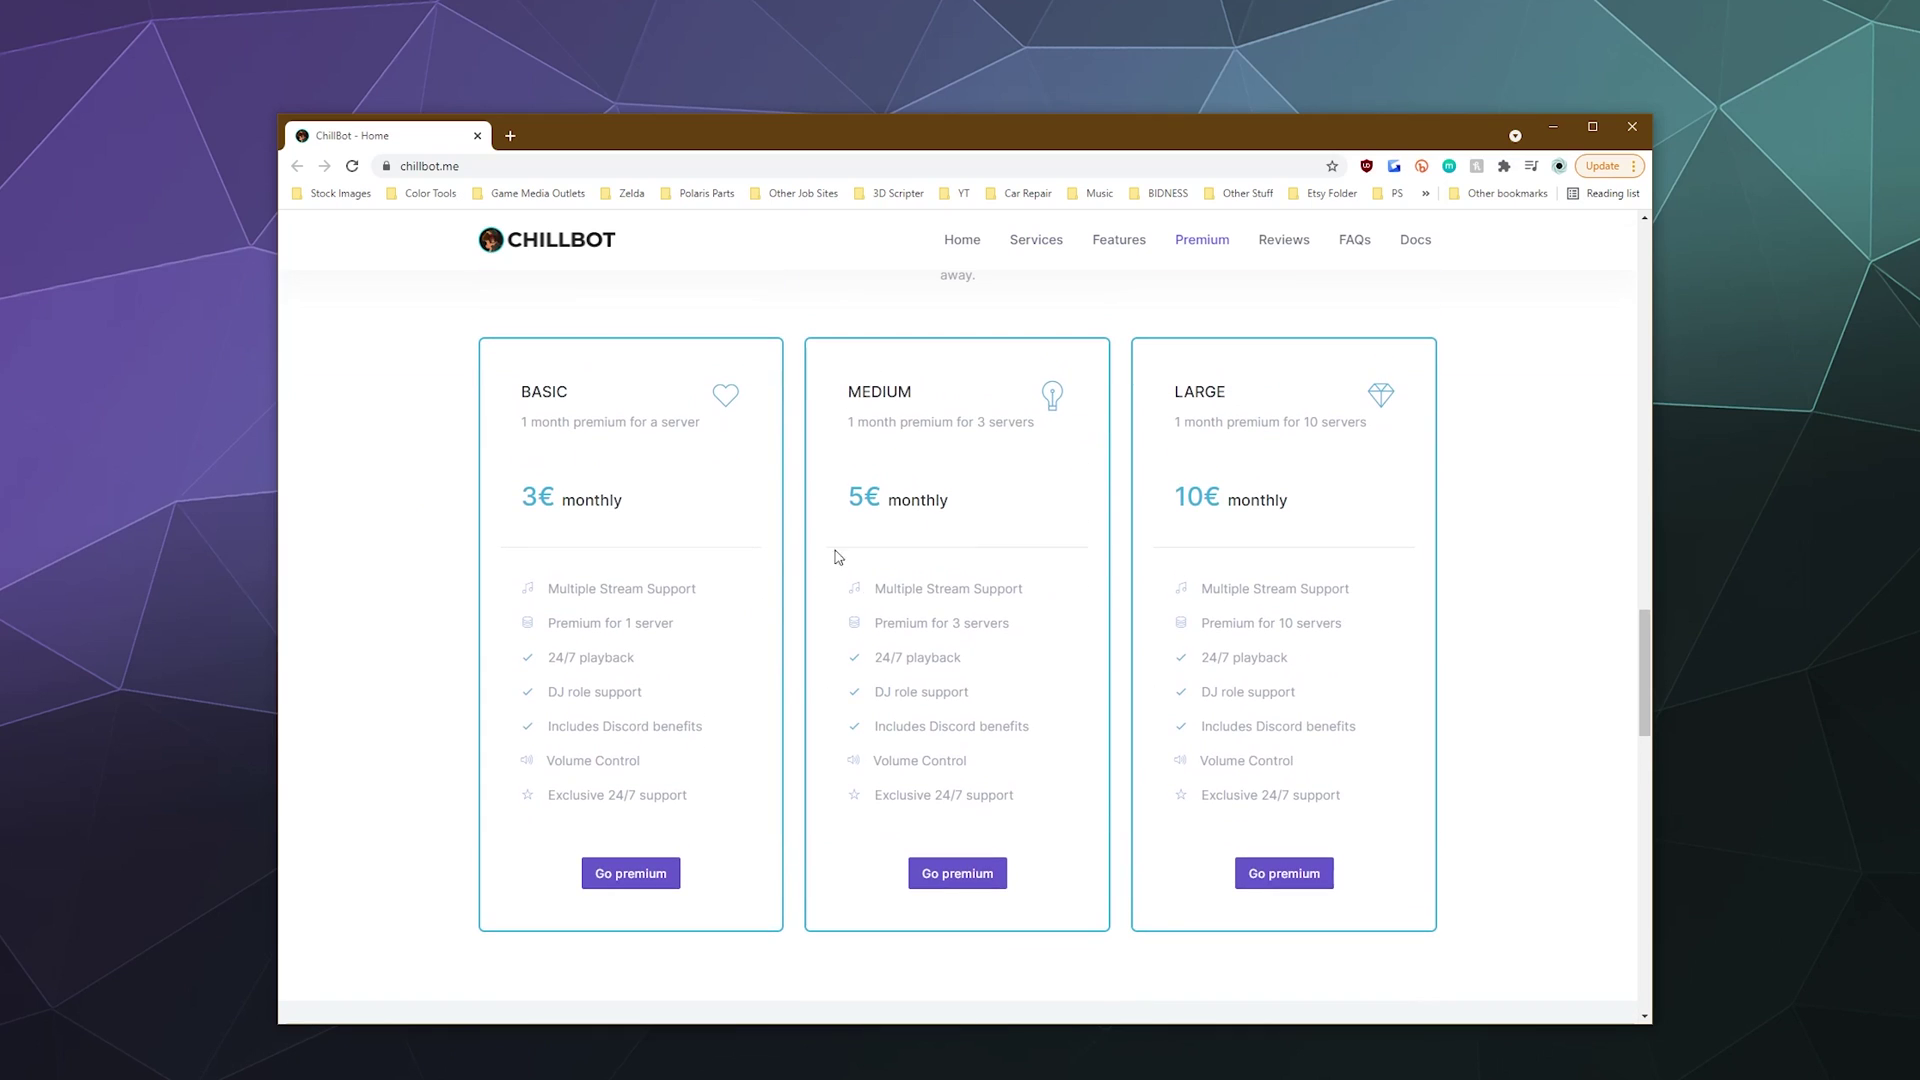
{"action": "double_click", "coordinate": [521, 500]}
{"action": "left_click", "coordinate": [1057, 474]}
{"action": "left_click_drag", "start_coordinate": [880, 422], "coordinate": [1011, 437]}
{"action": "left_click", "coordinate": [870, 441]}
Highlight the Basic plan's Discord benefits and Exclusive 24/7 support features.
{"action": "left_click_drag", "start_coordinate": [546, 725], "coordinate": [483, 742]}
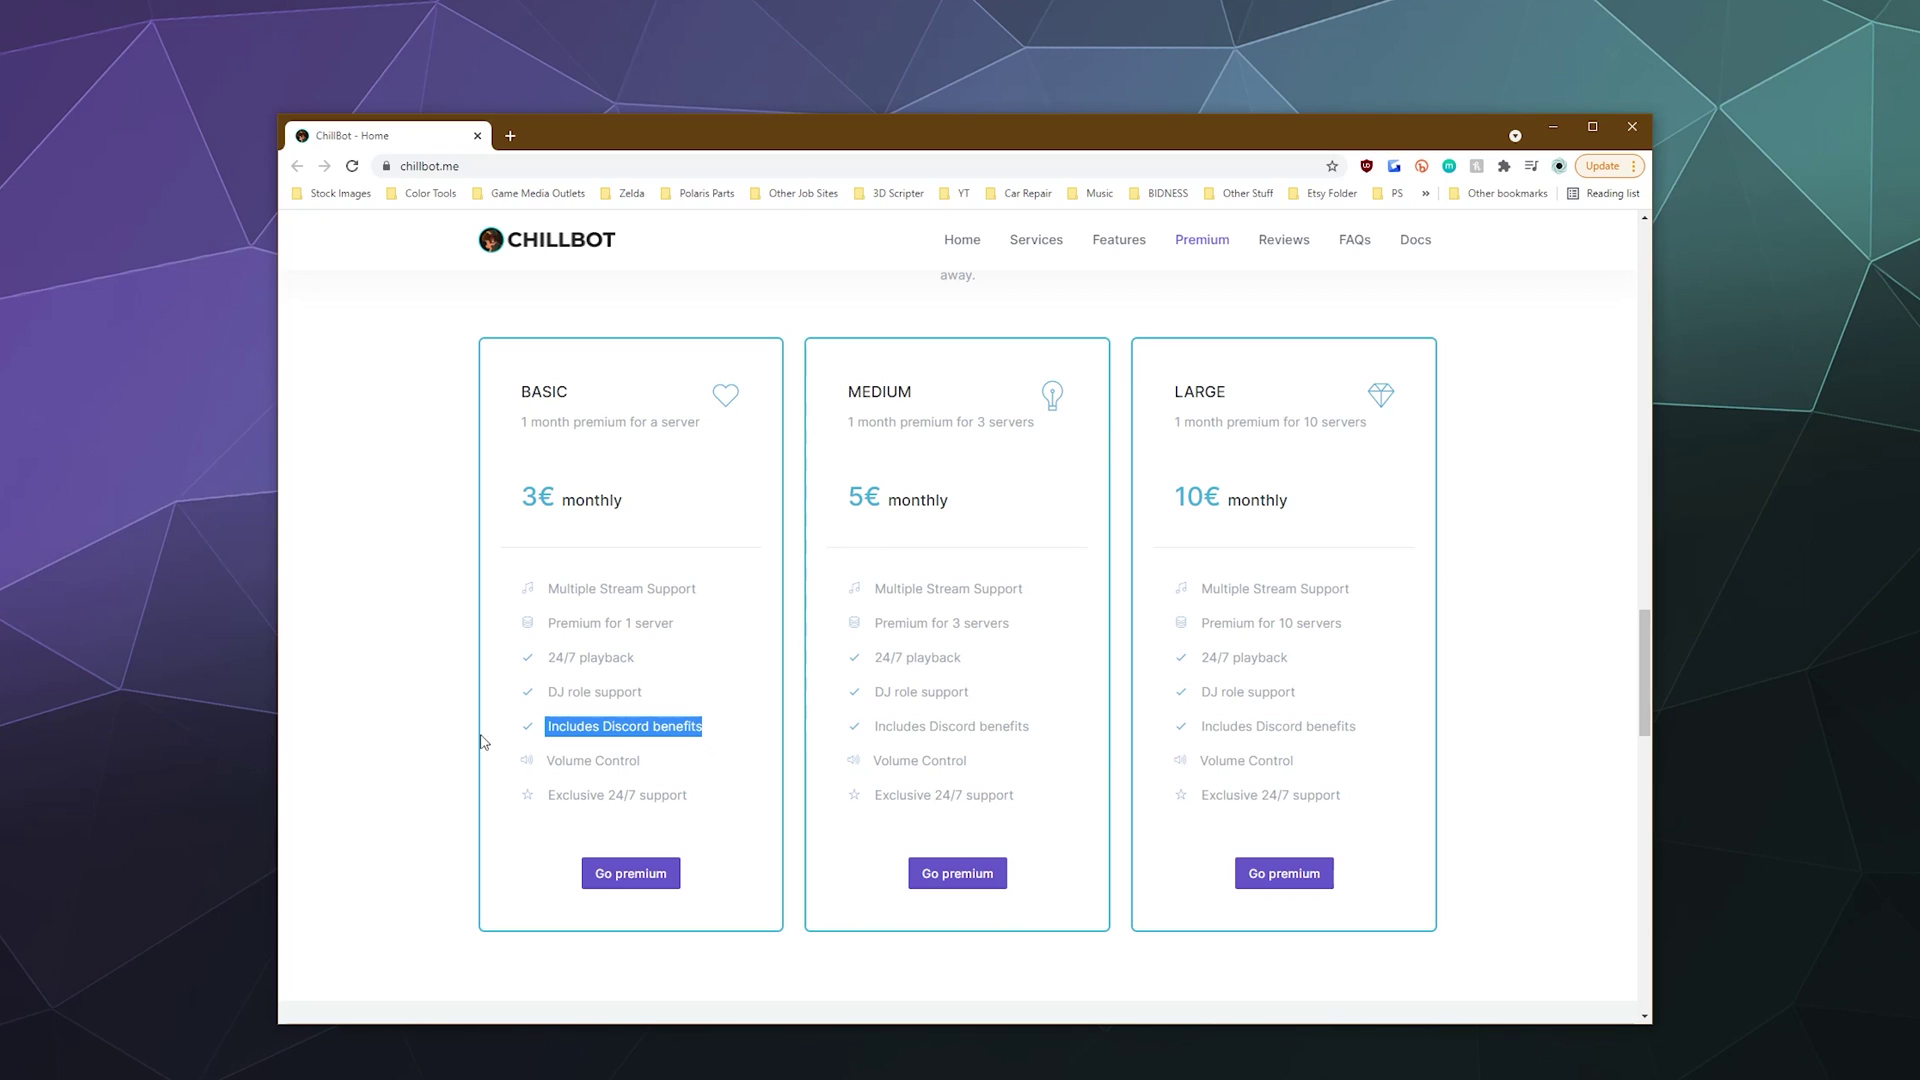
{"action": "mouse_move", "coordinate": [696, 728]}
{"action": "left_mouse_down"}
{"action": "mouse_move", "coordinate": [493, 729]}
{"action": "mouse_move", "coordinate": [696, 729]}
{"action": "left_mouse_up"}
{"action": "left_click", "coordinate": [714, 743]}
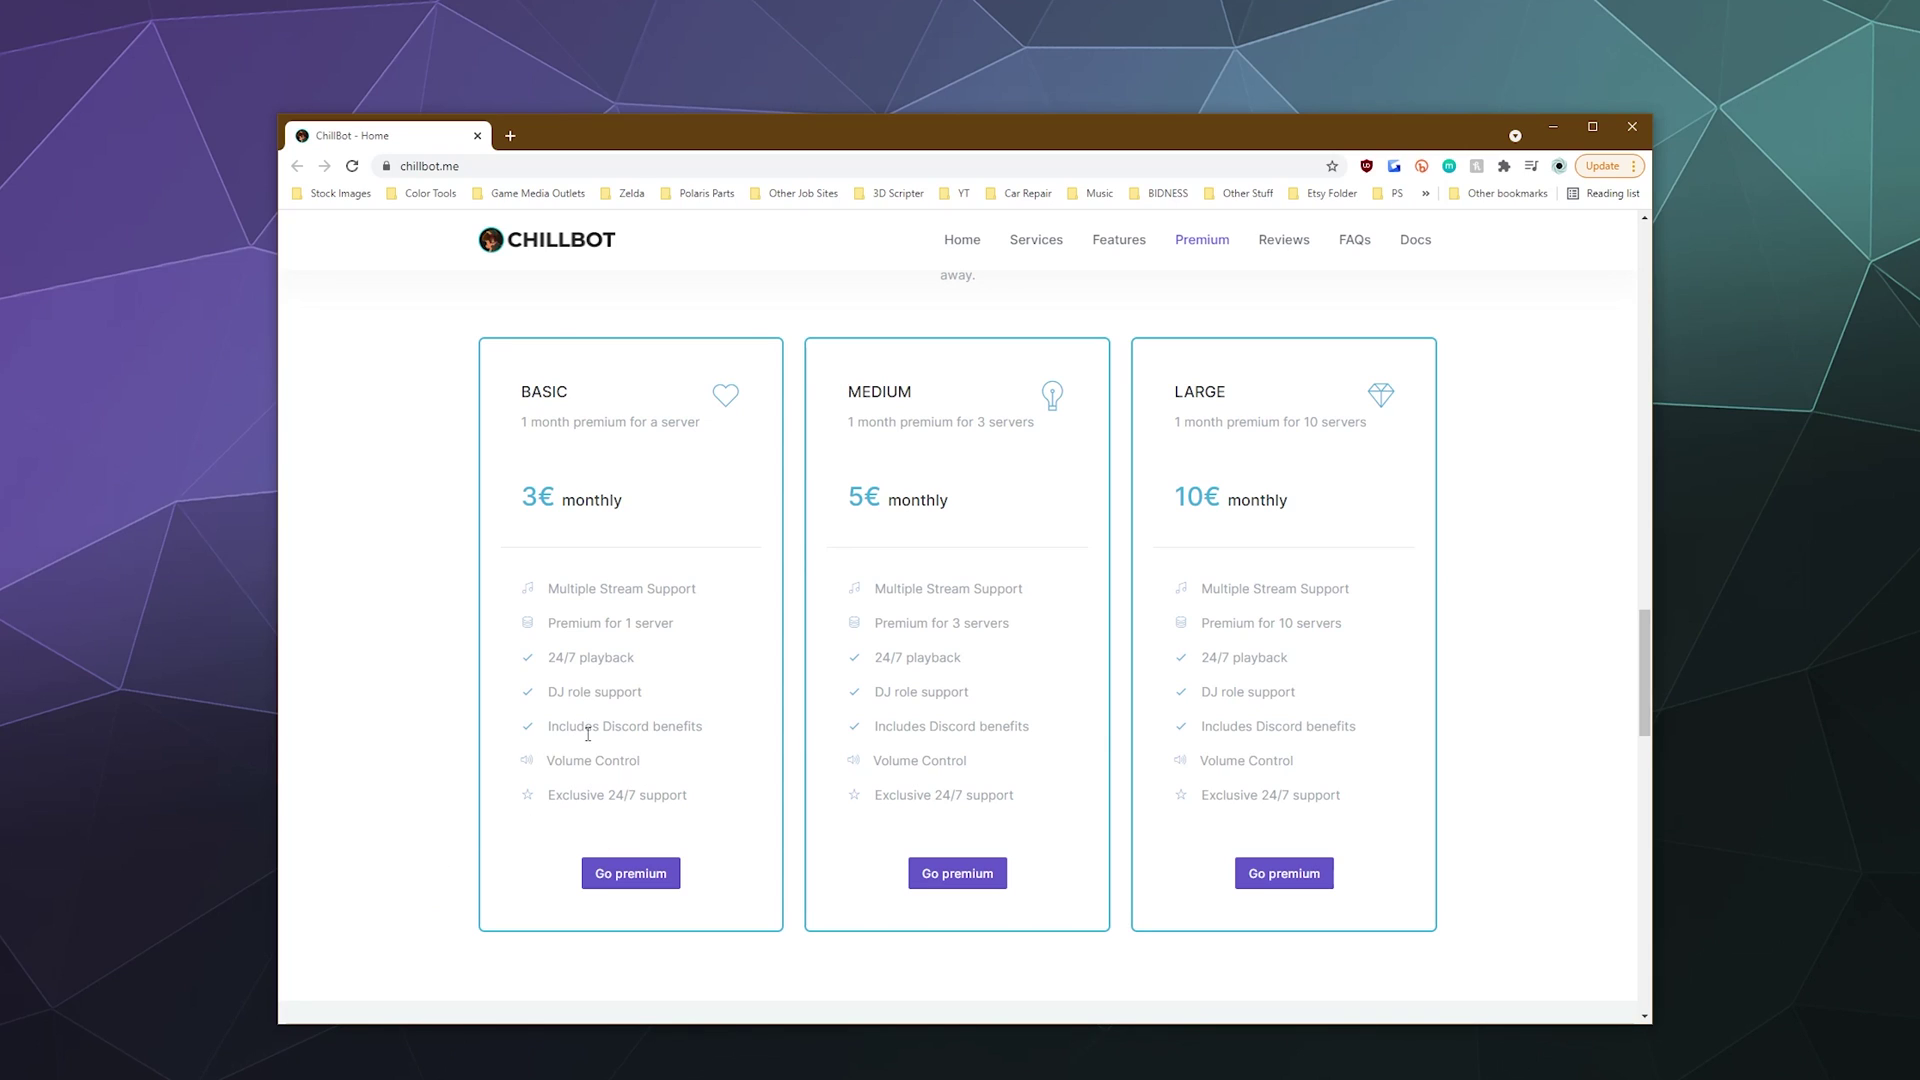
{"action": "left_click_drag", "start_coordinate": [698, 796], "coordinate": [536, 797]}
{"action": "left_click", "coordinate": [558, 826]}
Scroll chillbot.me back up to the hero banner presenting the 24/7 Lofi Radio Bot.
{"action": "scroll", "coordinate": [1081, 850], "scroll_direction": "down", "scroll_amount": 5}
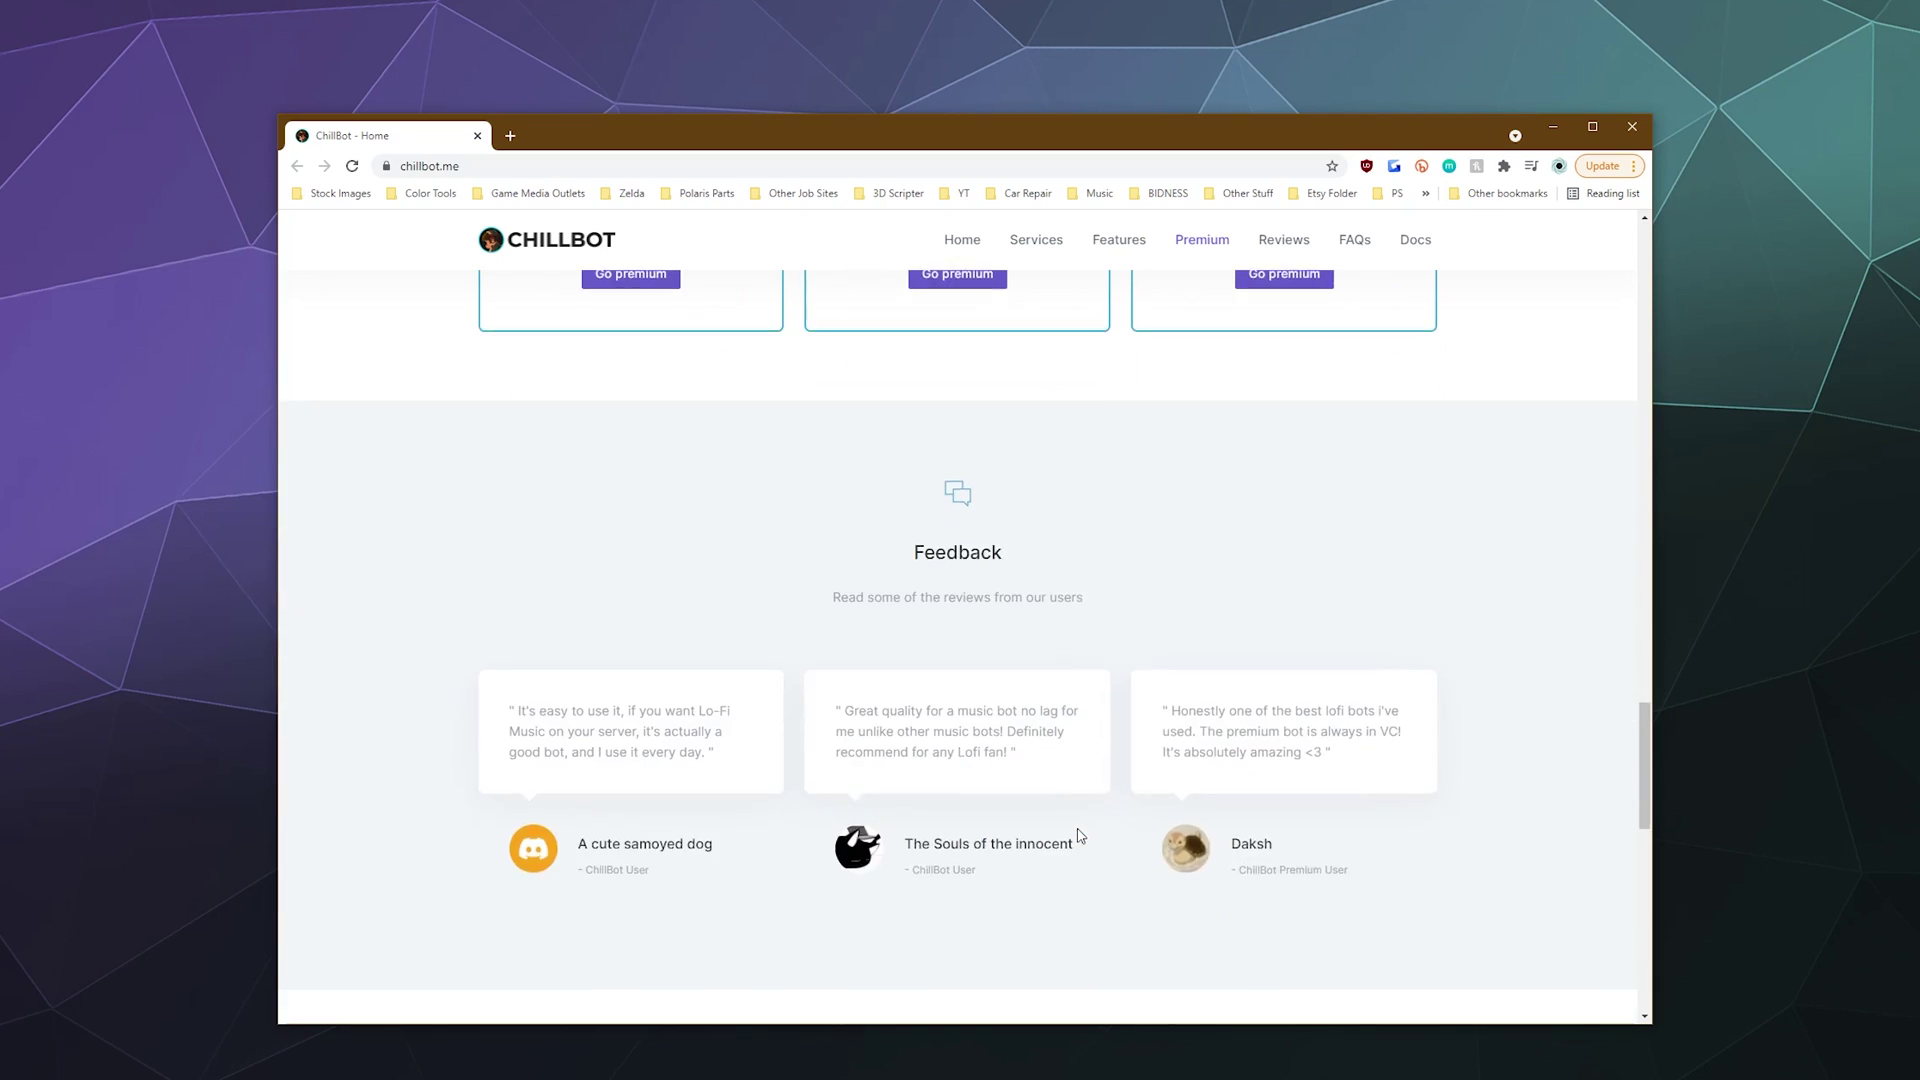
{"action": "scroll", "coordinate": [1081, 836], "scroll_direction": "up", "scroll_amount": 7}
{"action": "scroll", "coordinate": [921, 913], "scroll_direction": "down", "scroll_amount": 8}
{"action": "scroll", "coordinate": [838, 681], "scroll_direction": "up", "scroll_amount": 11}
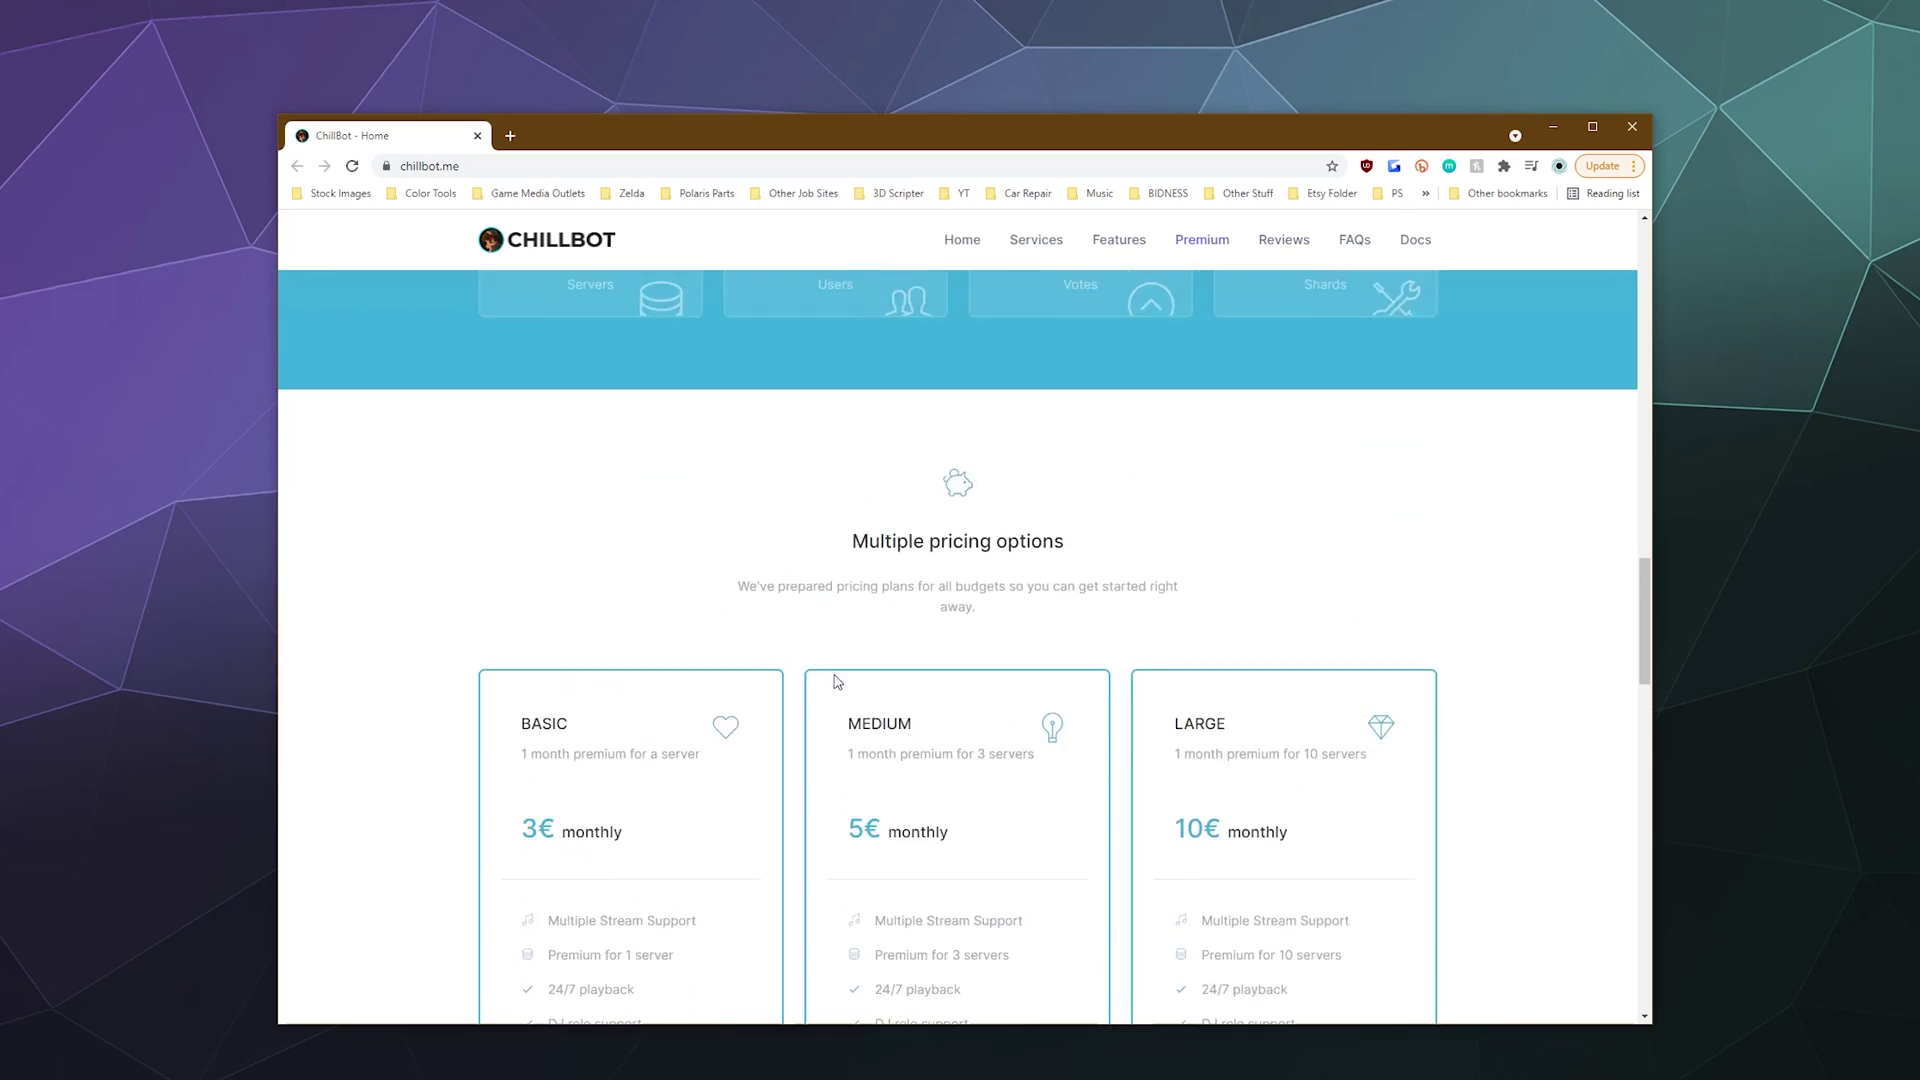
{"action": "scroll", "coordinate": [838, 681], "scroll_direction": "up", "scroll_amount": 12}
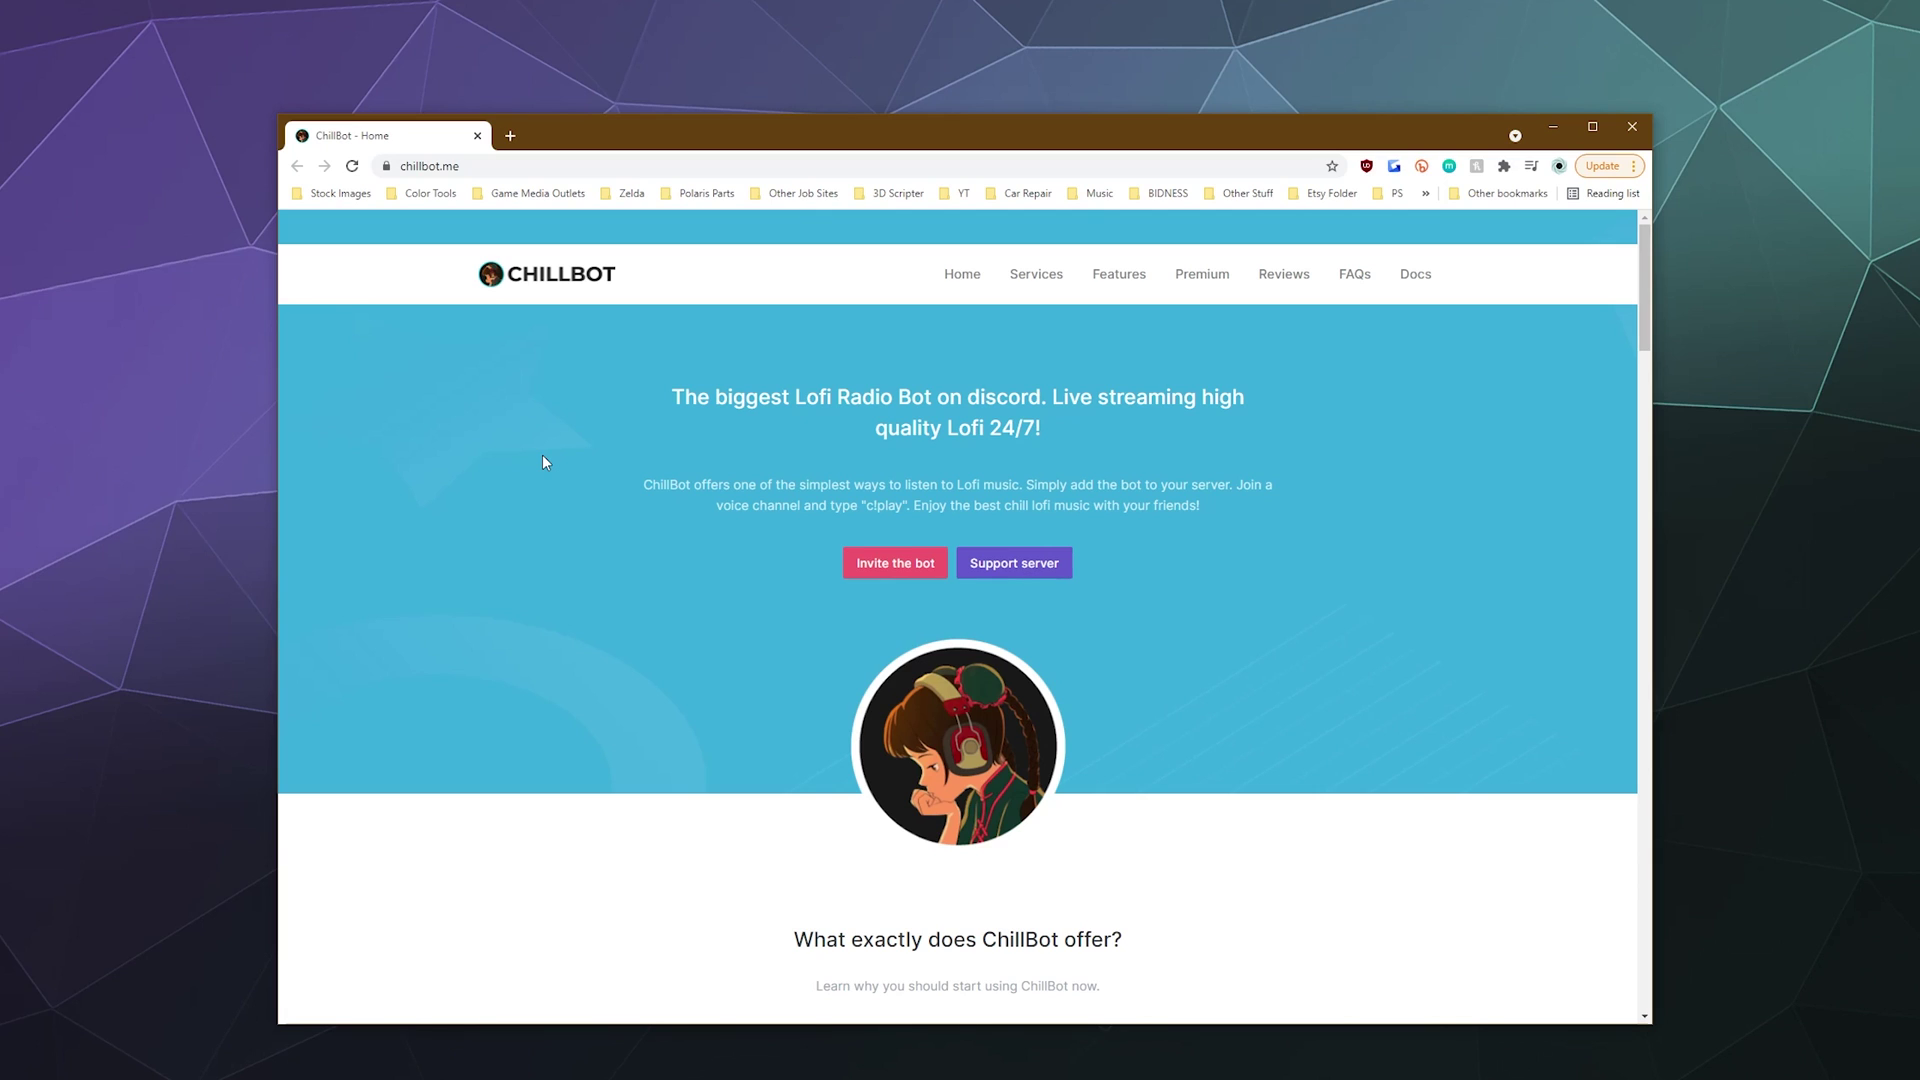
{"action": "scroll", "coordinate": [510, 797], "scroll_direction": "down", "scroll_amount": 12}
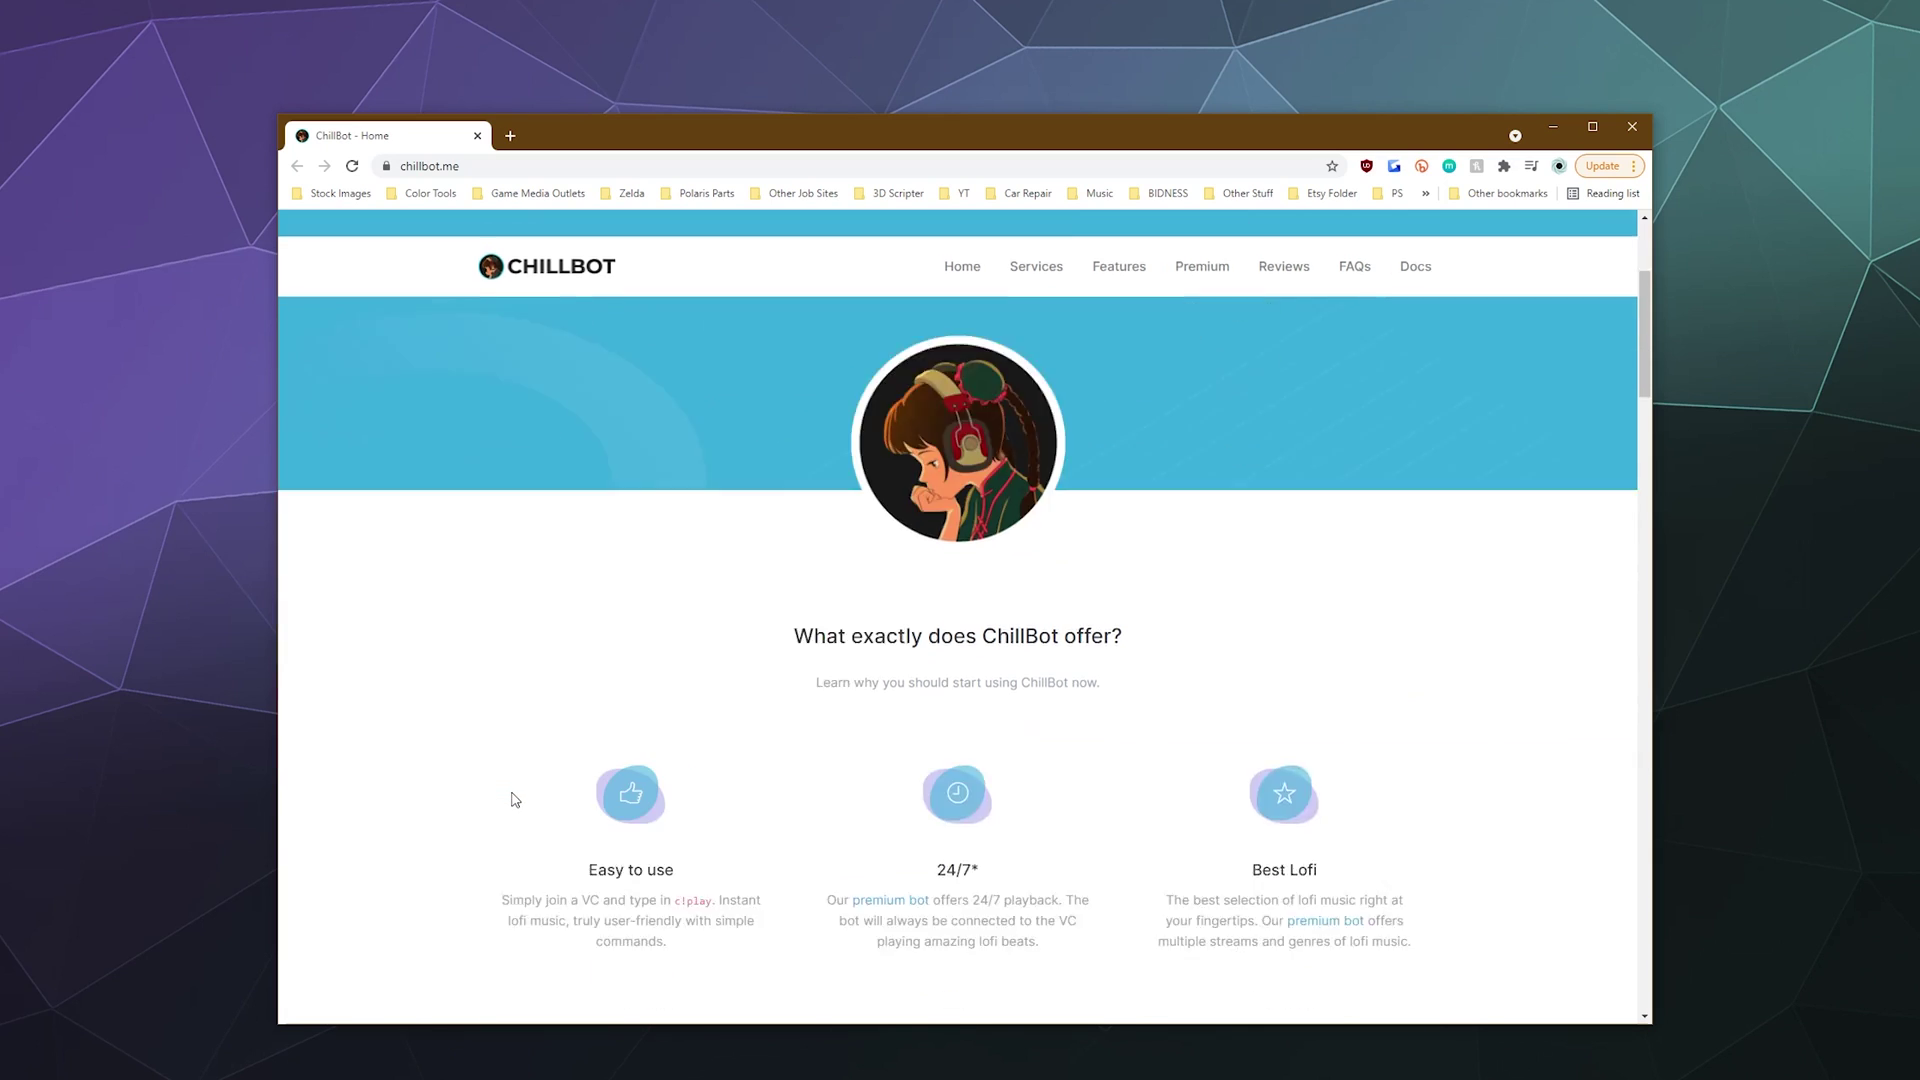
{"action": "scroll", "coordinate": [510, 797], "scroll_direction": "up", "scroll_amount": 8}
{"action": "scroll", "coordinate": [513, 797], "scroll_direction": "up", "scroll_amount": 5}
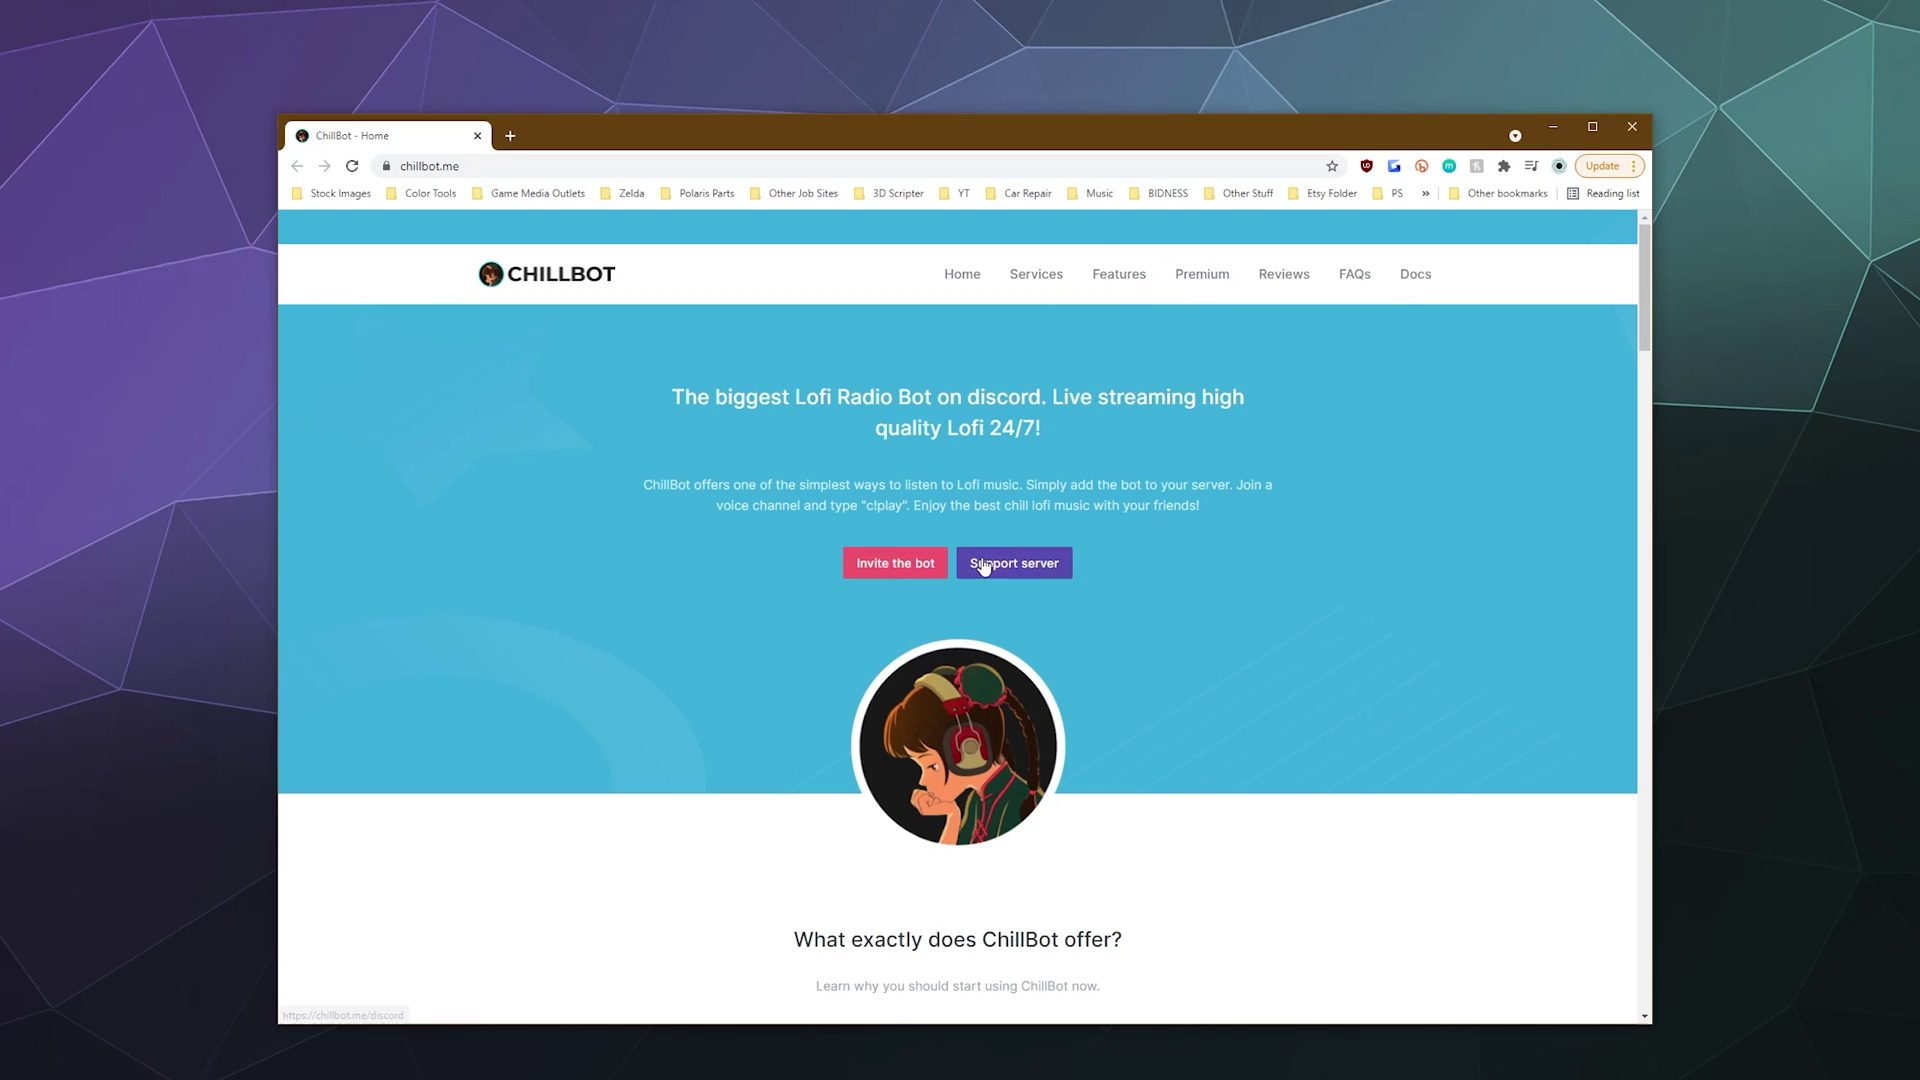
Open ChillBot Docs' Getting Started guide in a new tab, then return to the ChillBot - Home tab.
{"action": "left_click", "coordinate": [1416, 274]}
{"action": "left_click", "coordinate": [598, 136]}
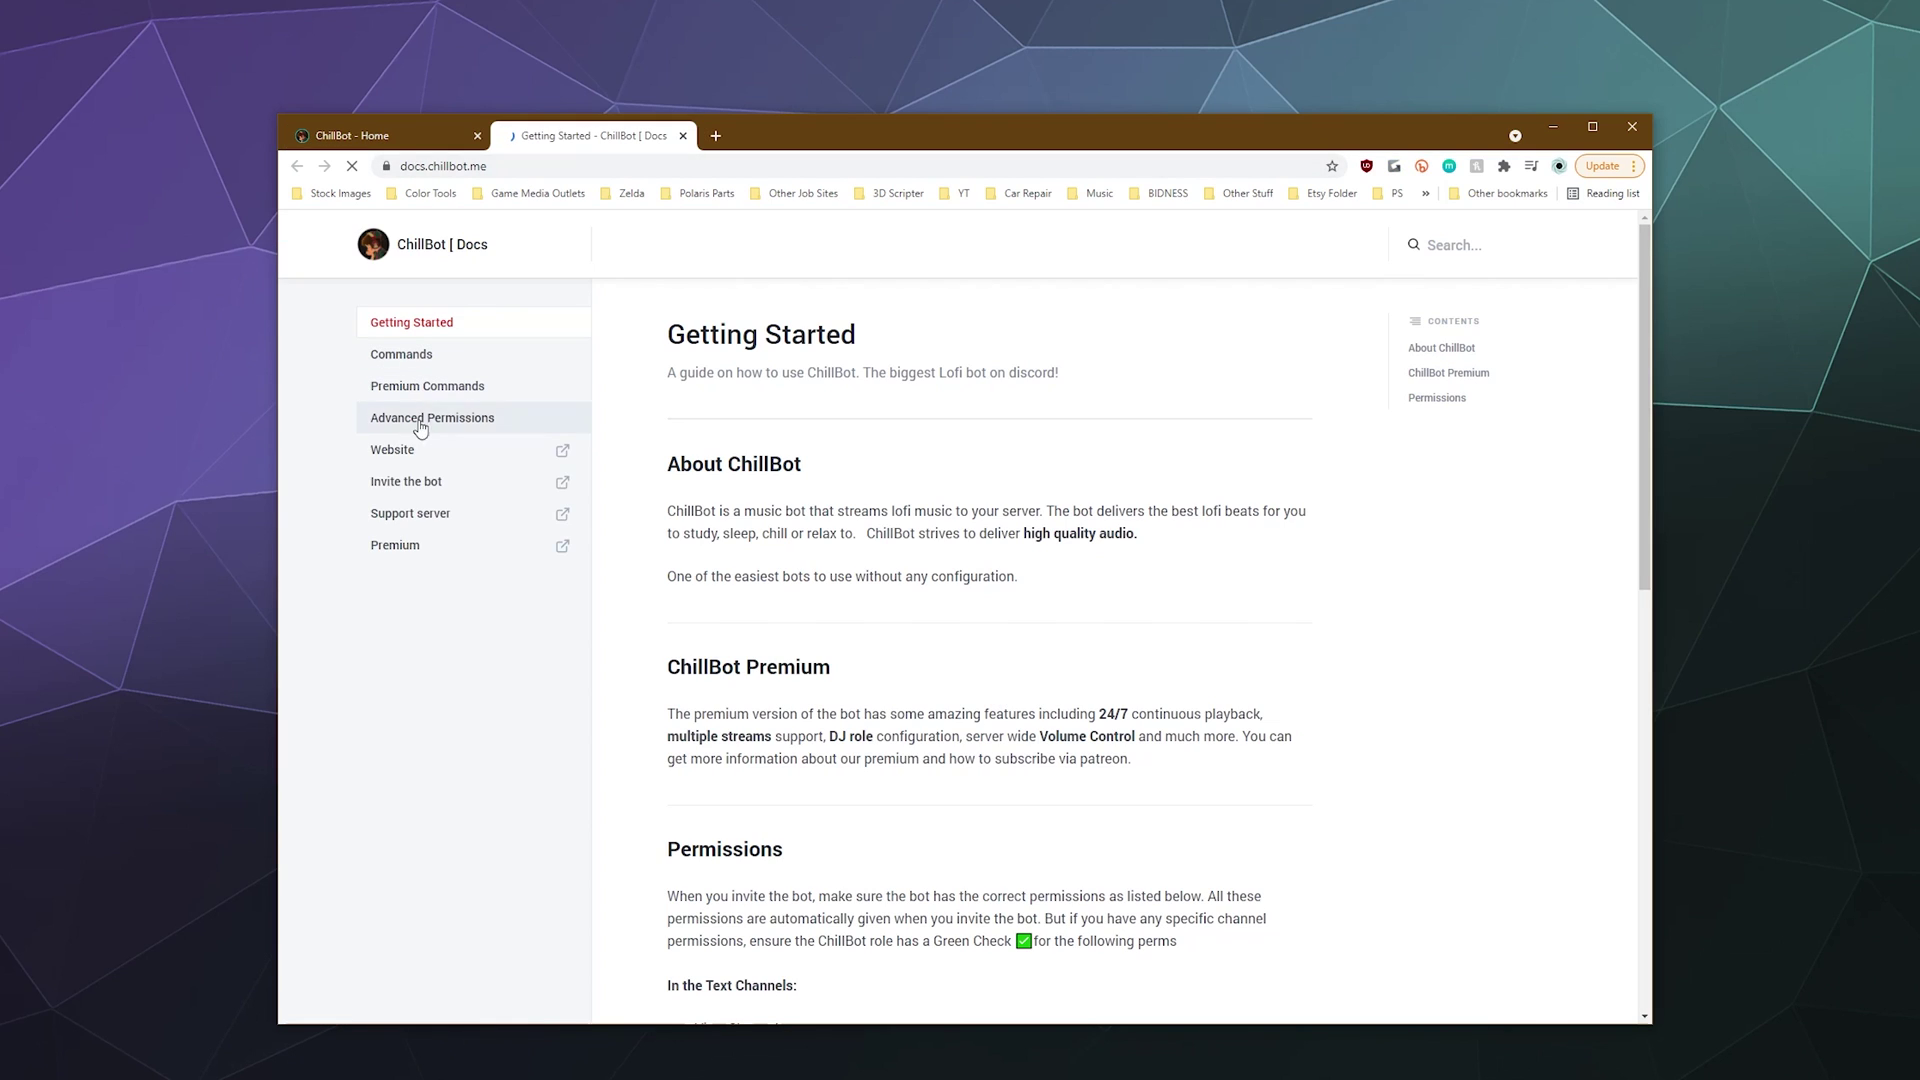
{"action": "scroll", "coordinate": [864, 560], "scroll_direction": "down", "scroll_amount": 15}
{"action": "scroll", "coordinate": [864, 574], "scroll_direction": "up", "scroll_amount": 15}
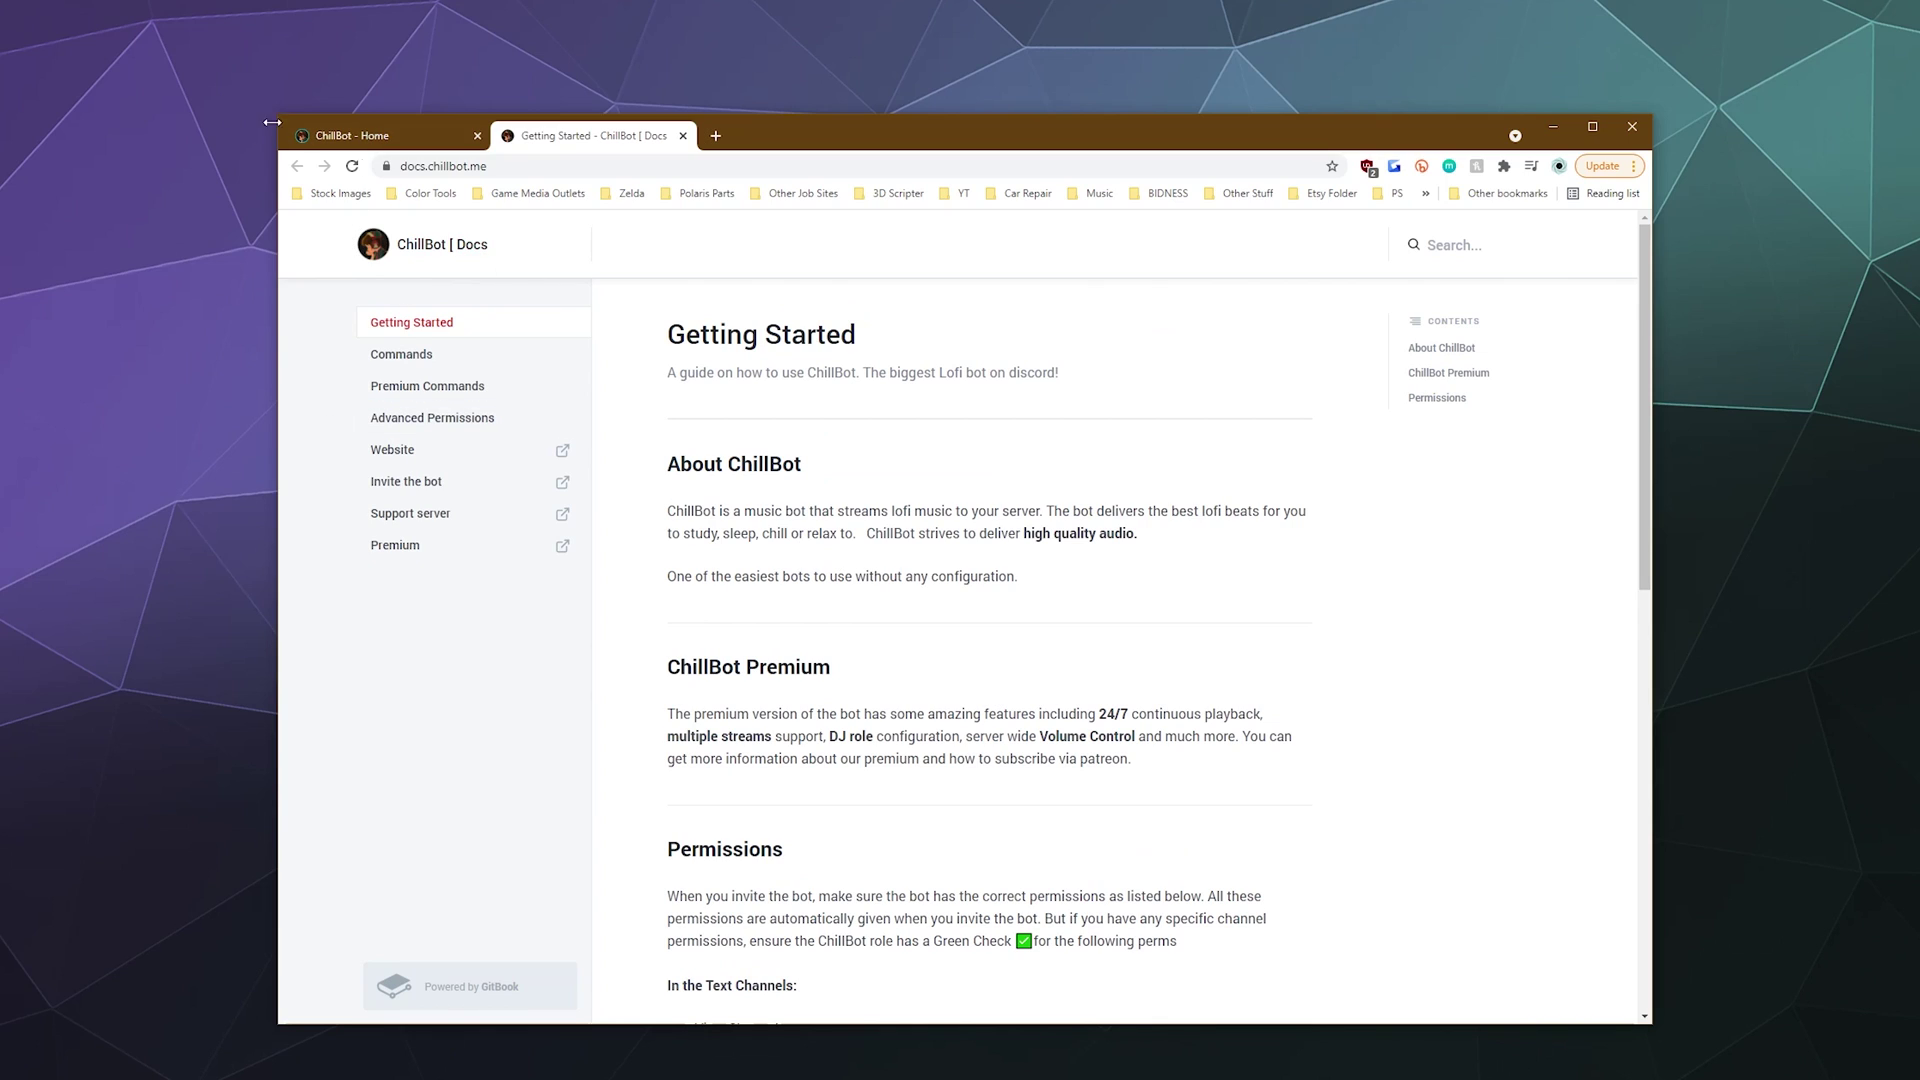
{"action": "left_click", "coordinate": [420, 136]}
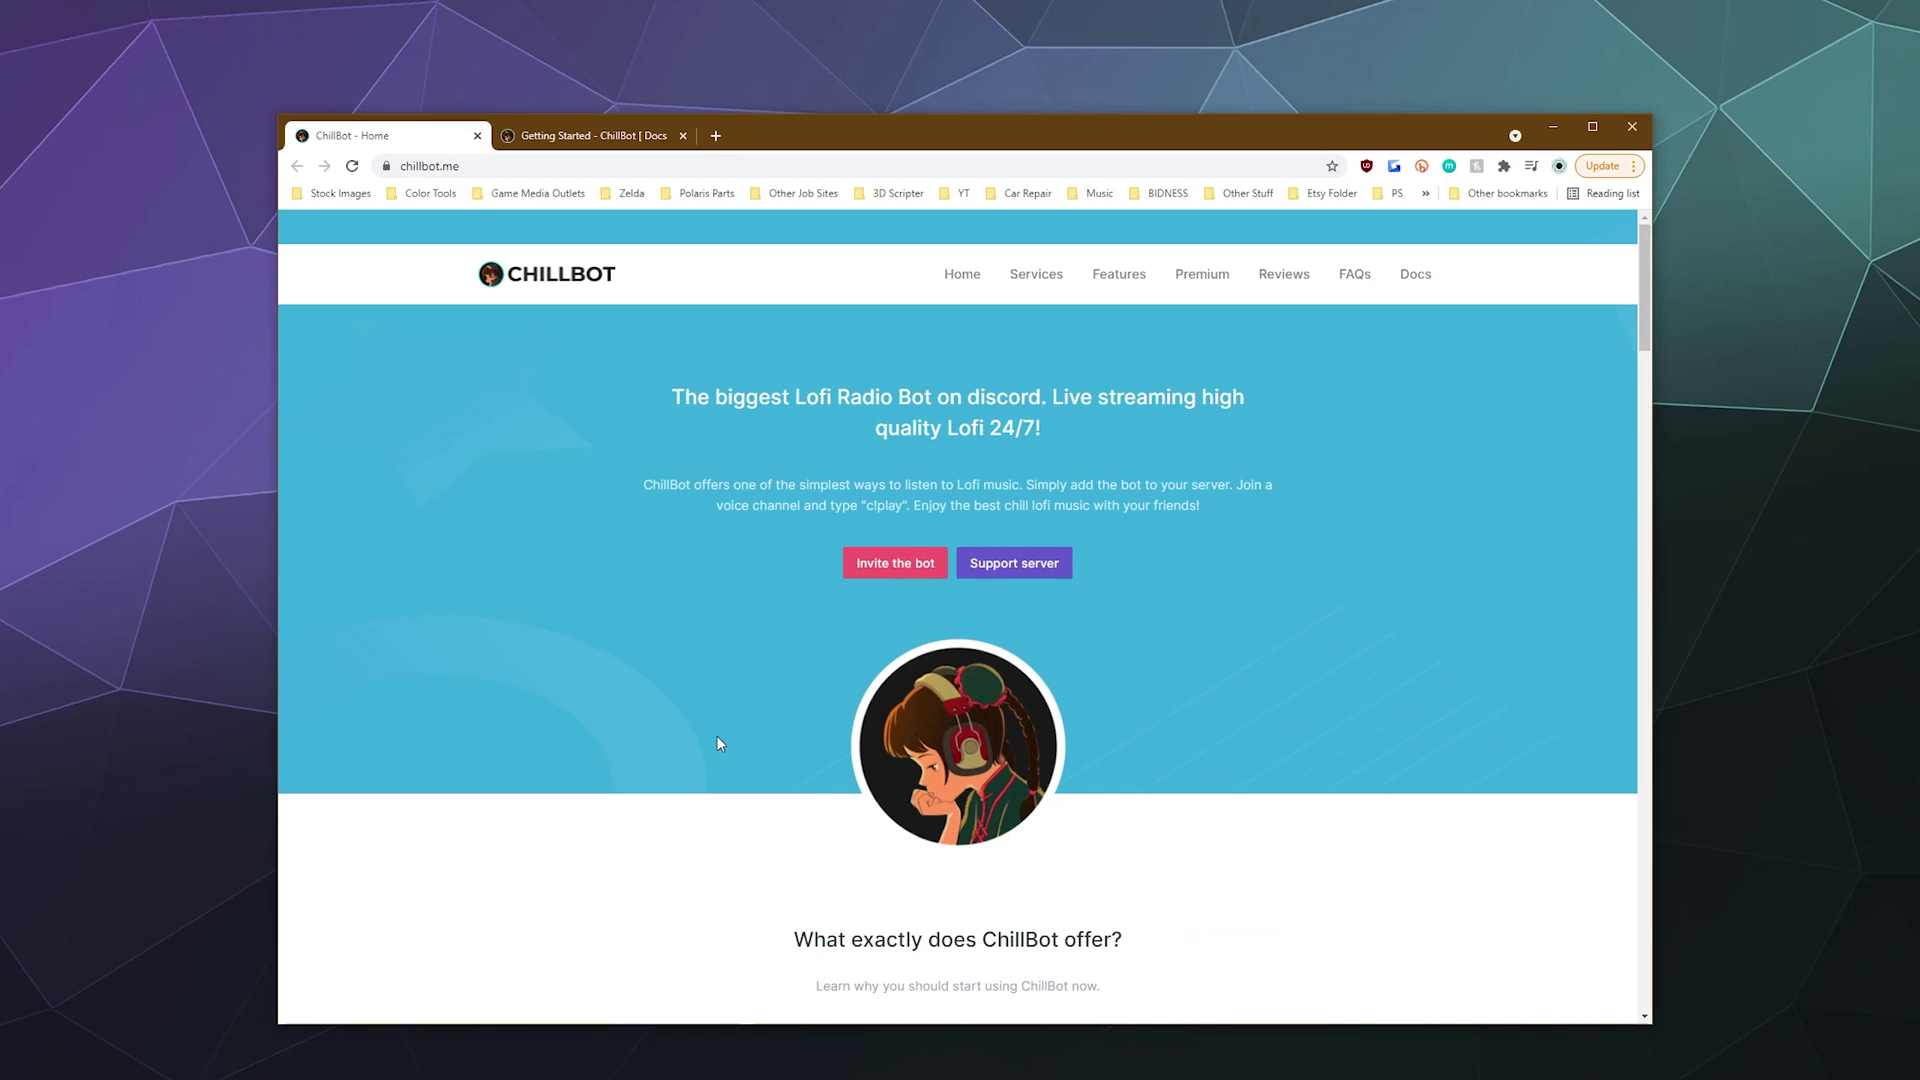